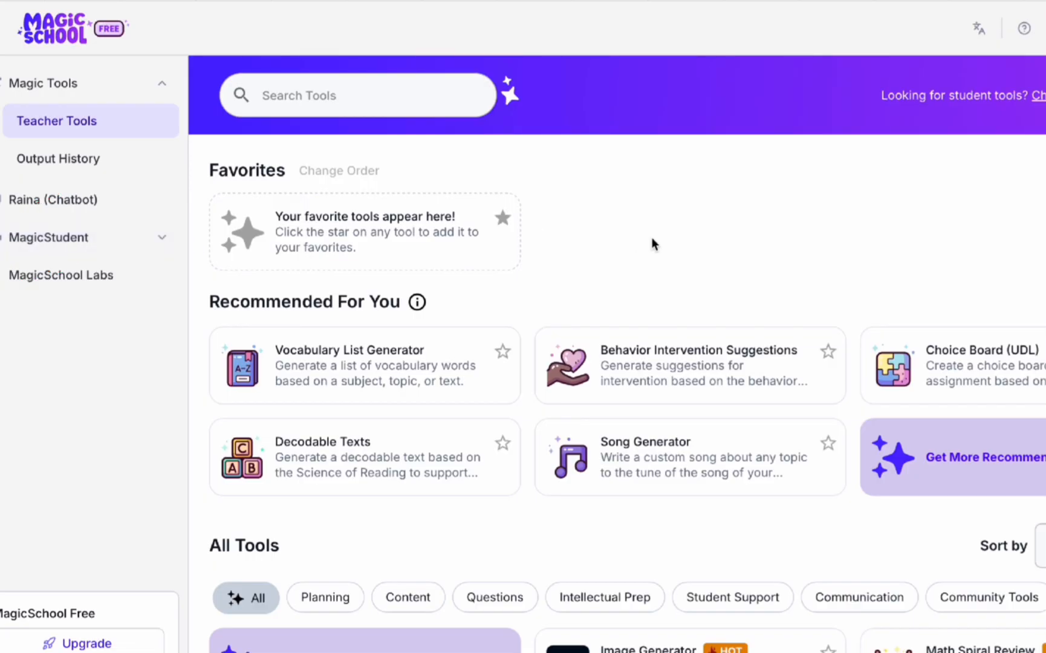
# Go to the MagicStudent Student Rooms page and start creating a new room
pyautogui.scroll(-15, 664, 238)
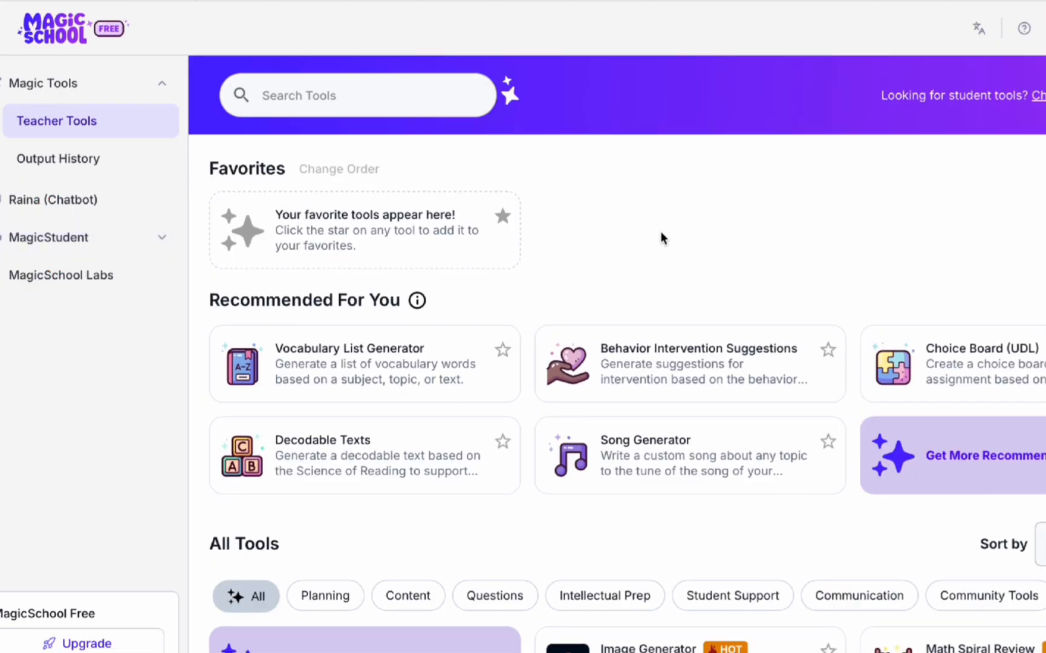
pyautogui.scroll(-15, 663, 238)
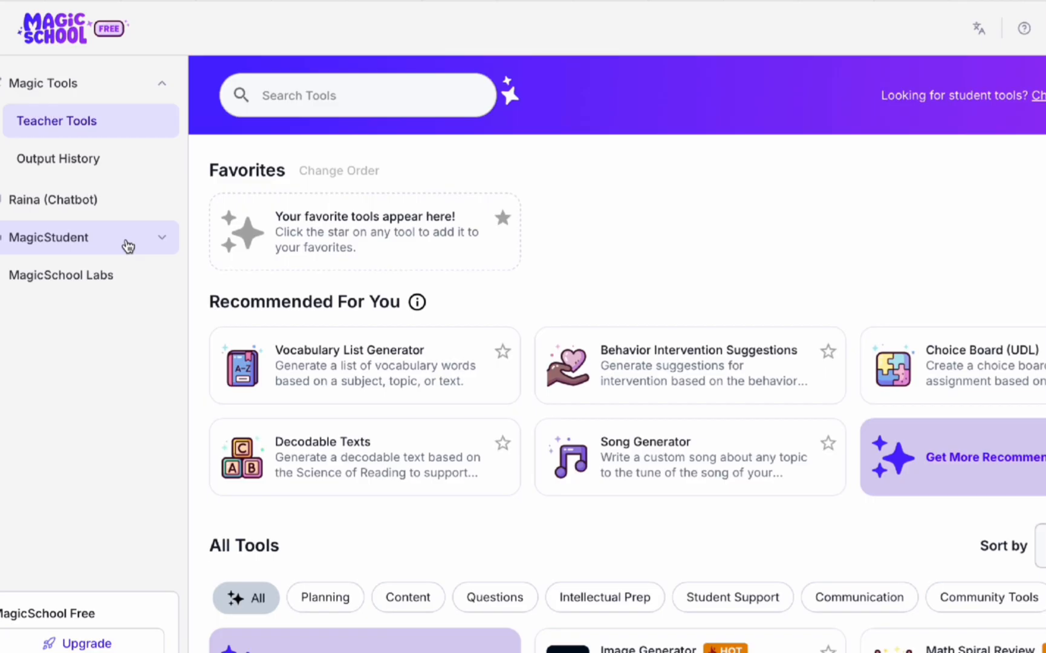
pyautogui.click(66, 243)
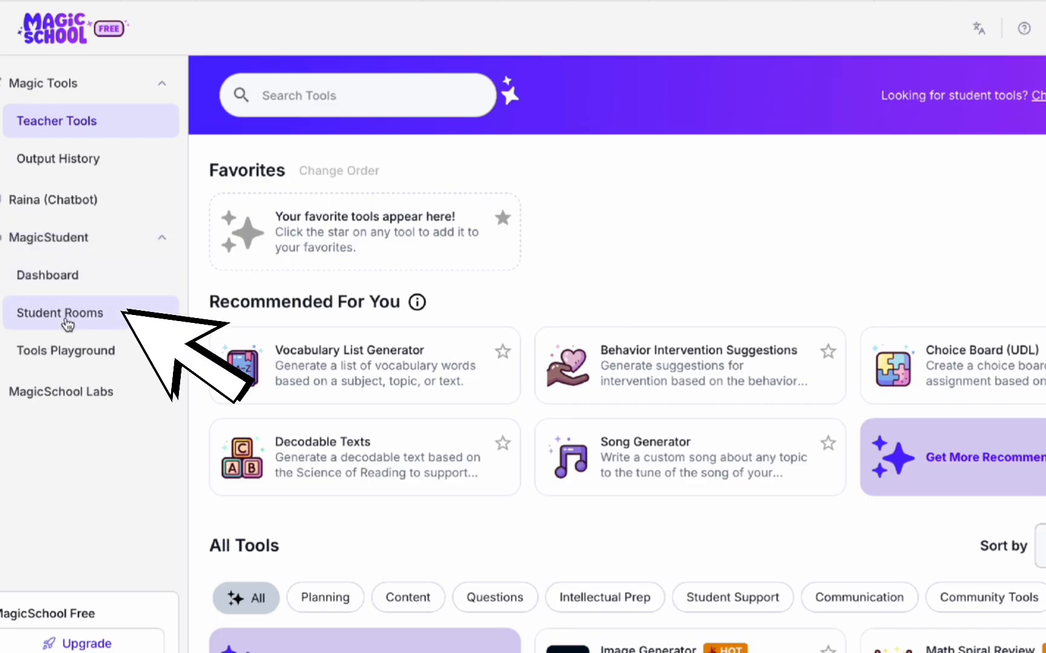
pyautogui.click(66, 324)
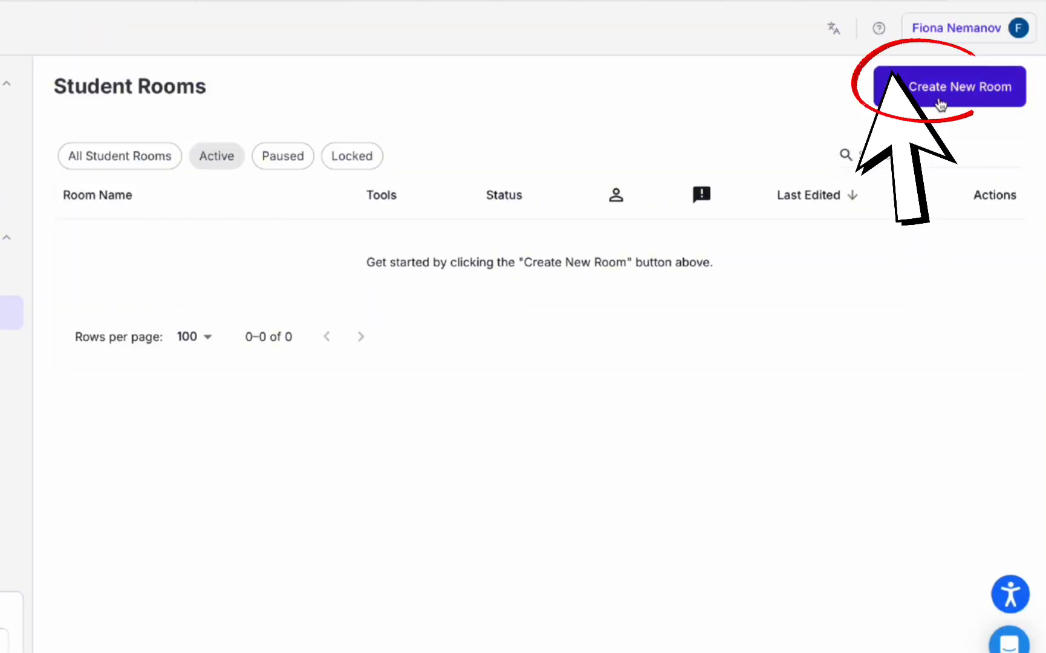
pyautogui.click(965, 95)
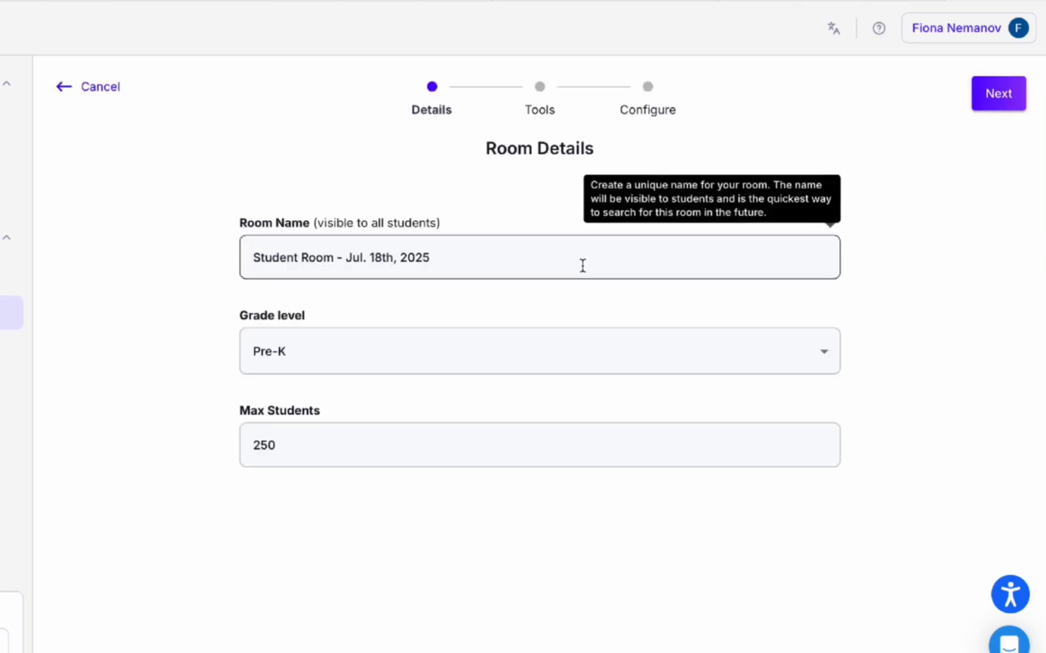
# Name the new student room "3rd grade 25-26"
pyautogui.click(582, 265)
pyautogui.hotkey('ctrl', 'a')
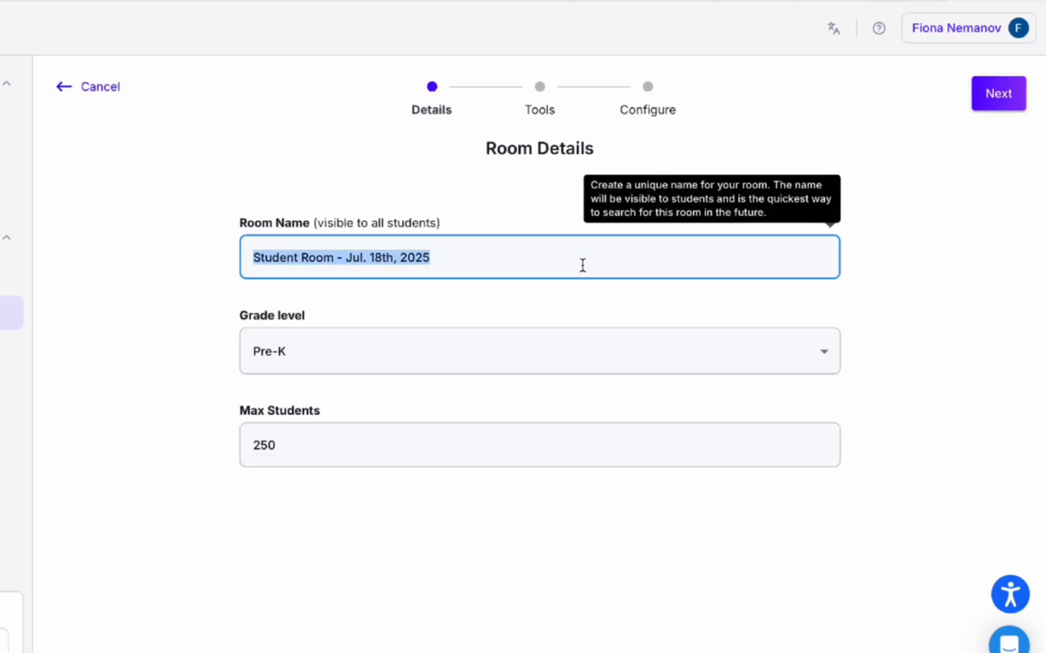
pyautogui.write('3r')
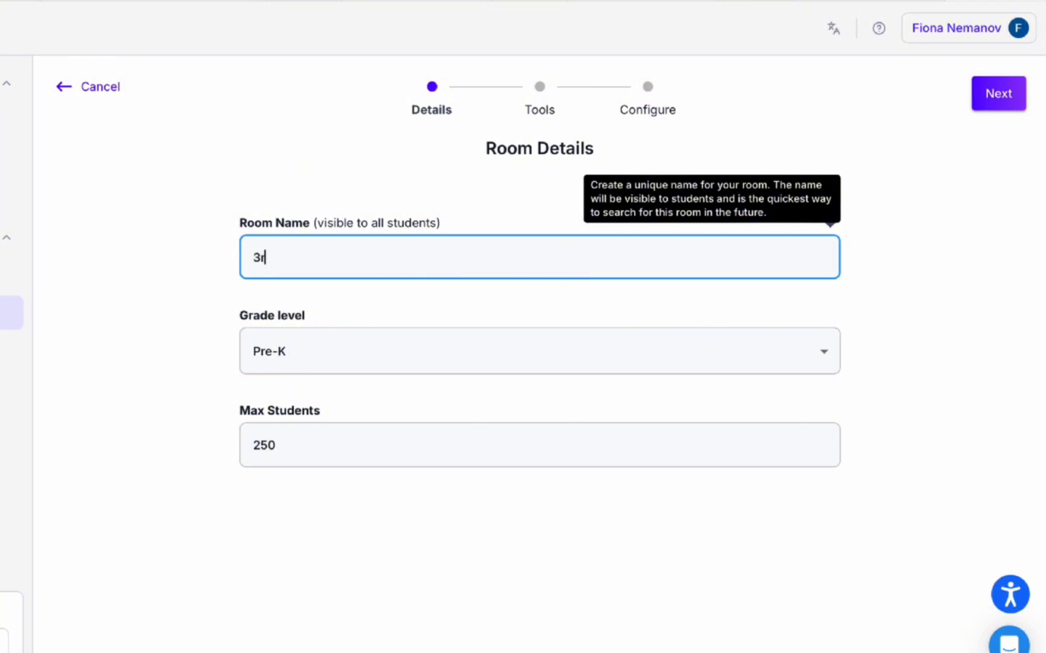
pyautogui.write('d grade 25-26')
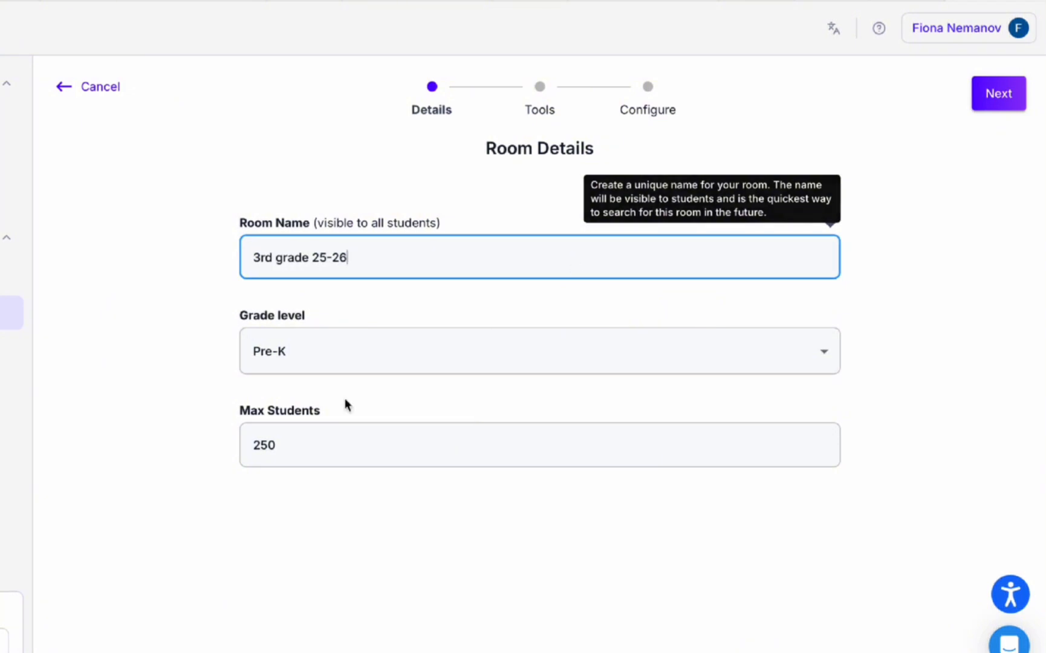
# Set the room's default grade level to 3rd grade
pyautogui.click(219, 384)
pyautogui.click(331, 370)
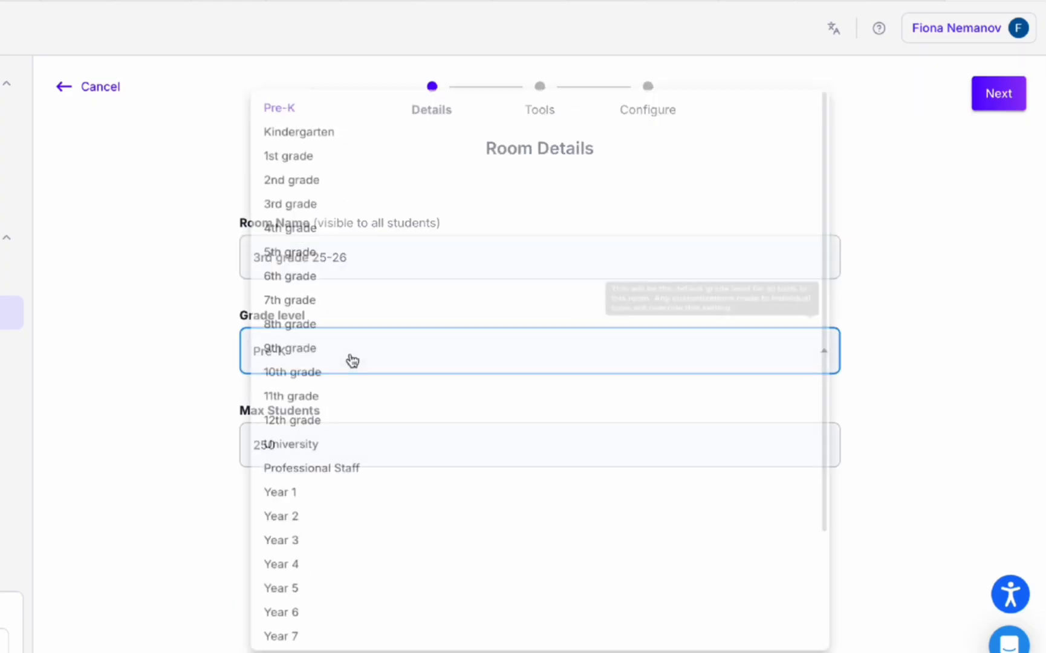
pyautogui.click(365, 192)
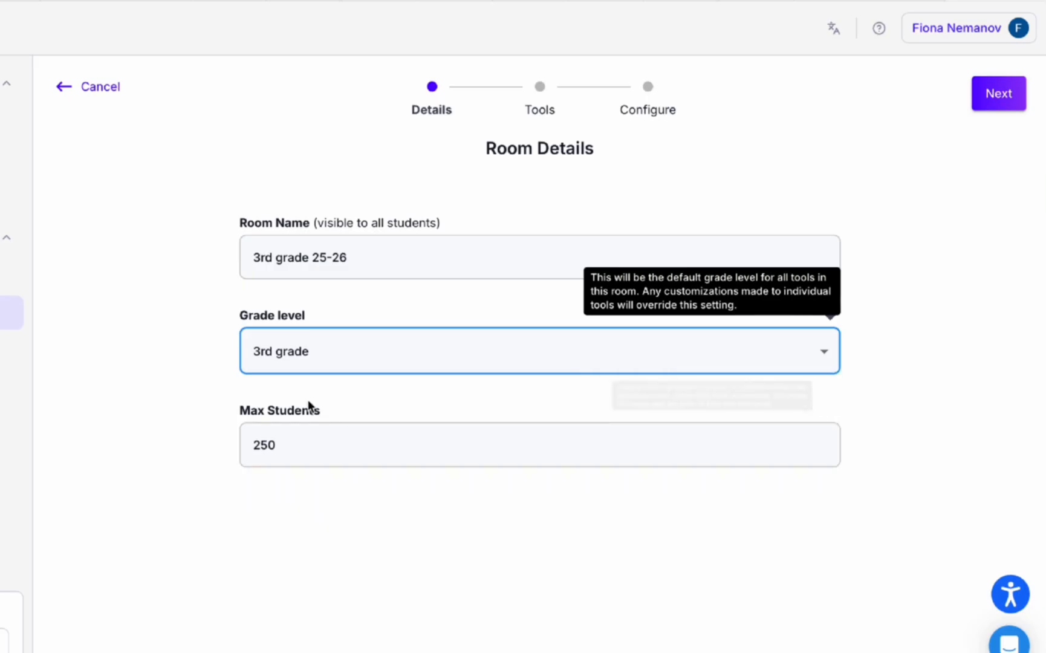
pyautogui.click(339, 411)
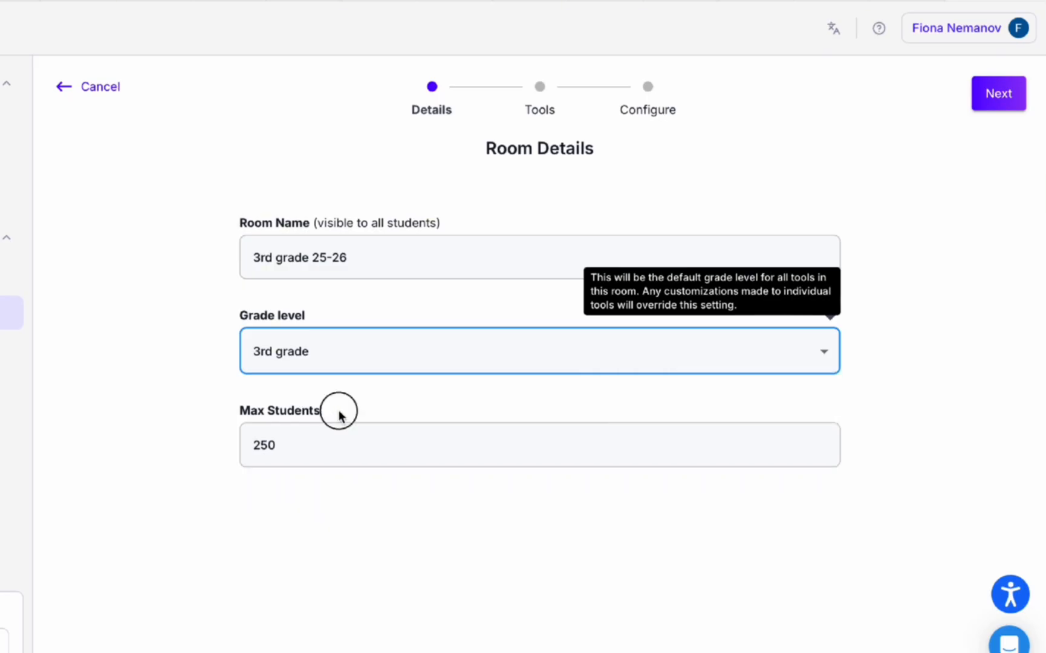
pyautogui.click(325, 578)
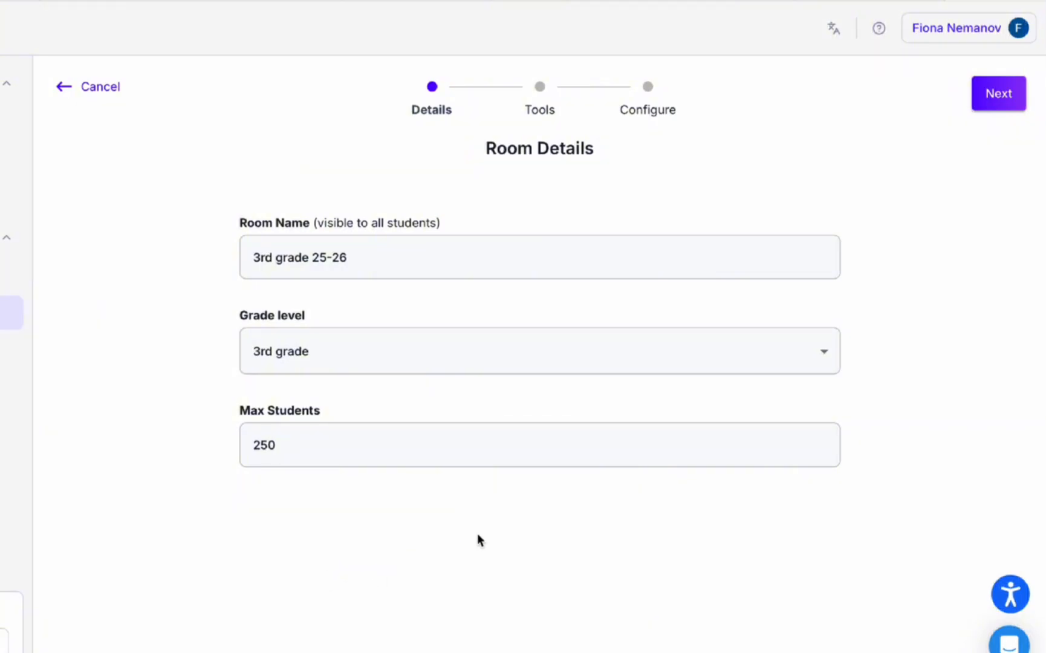
# Set the room's maximum number of students to 500 and proceed to the tool selection
pyautogui.click(378, 461)
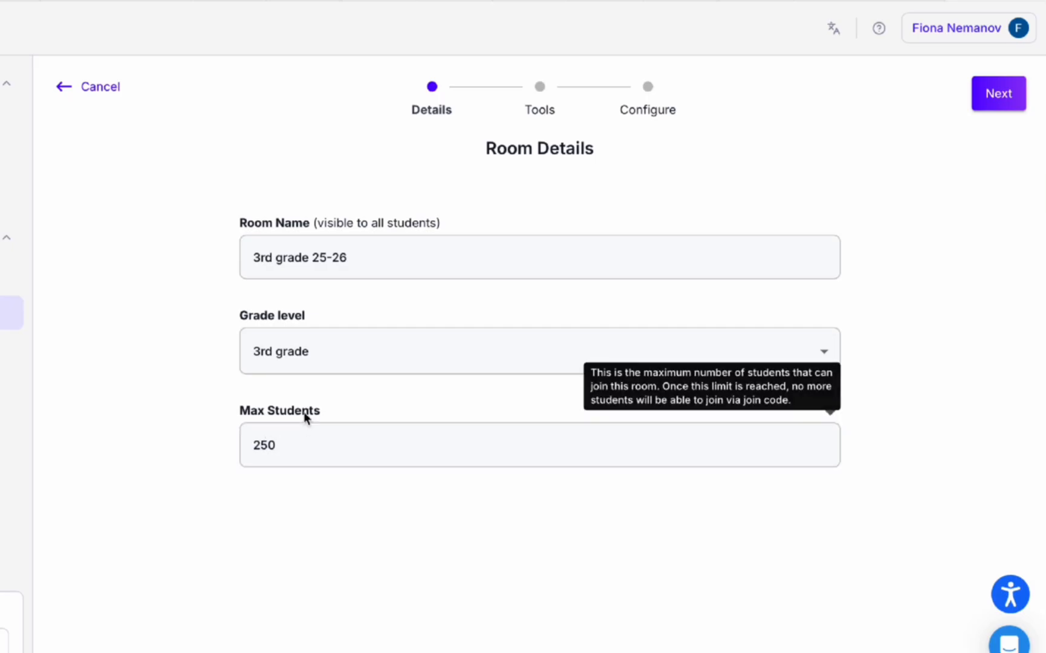
pyautogui.click(298, 446)
pyautogui.hotkey('ctrl', 'a')
pyautogui.write('5')
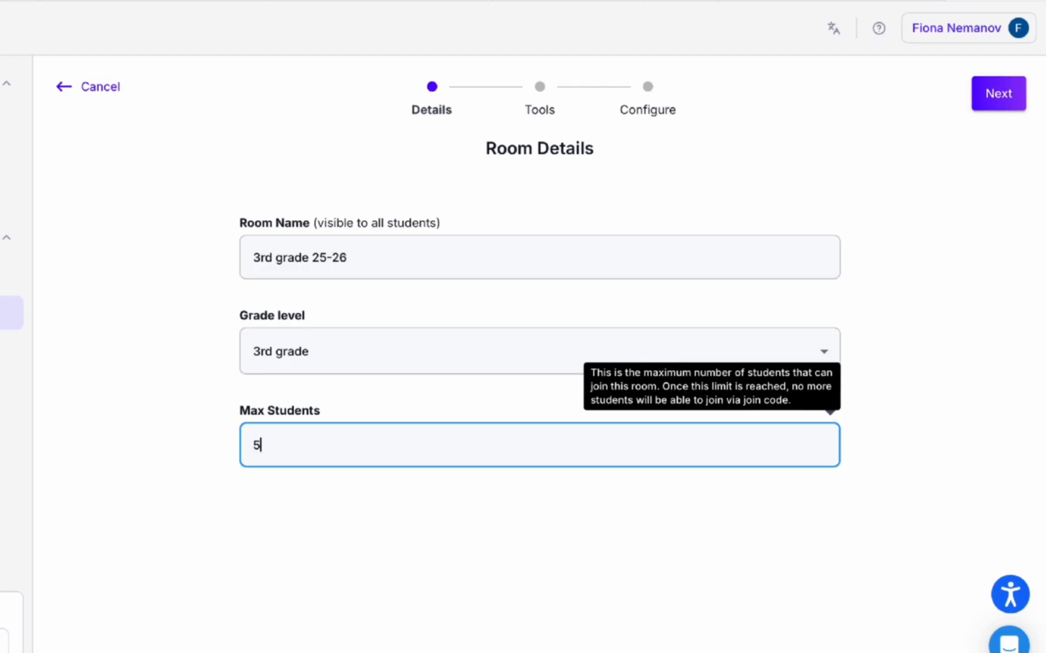
pyautogui.write('00')
pyautogui.click(299, 512)
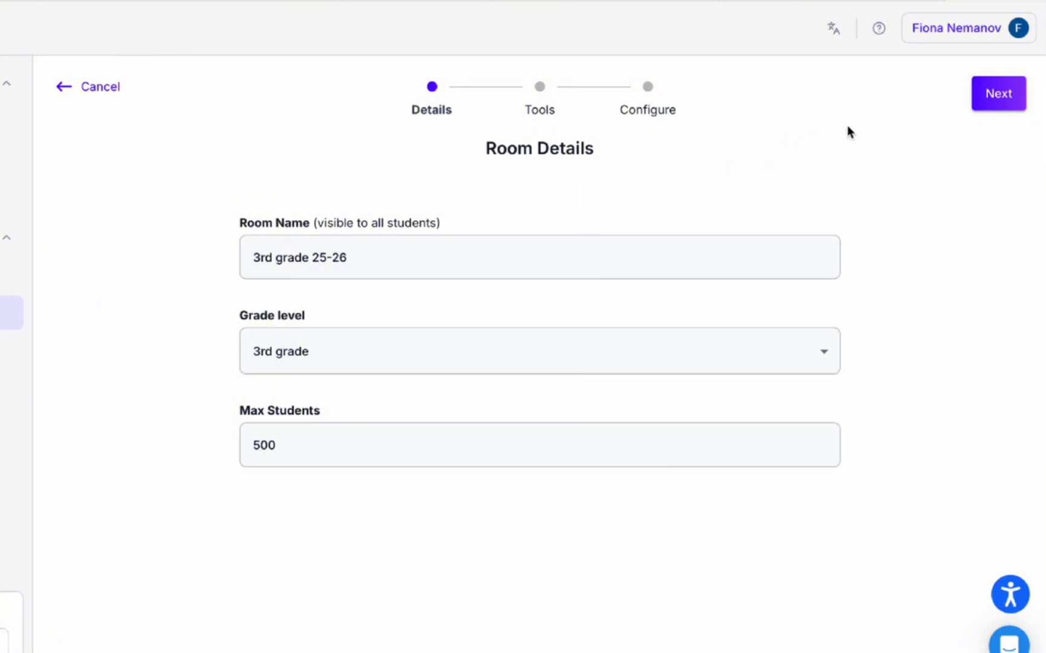
pyautogui.click(995, 101)
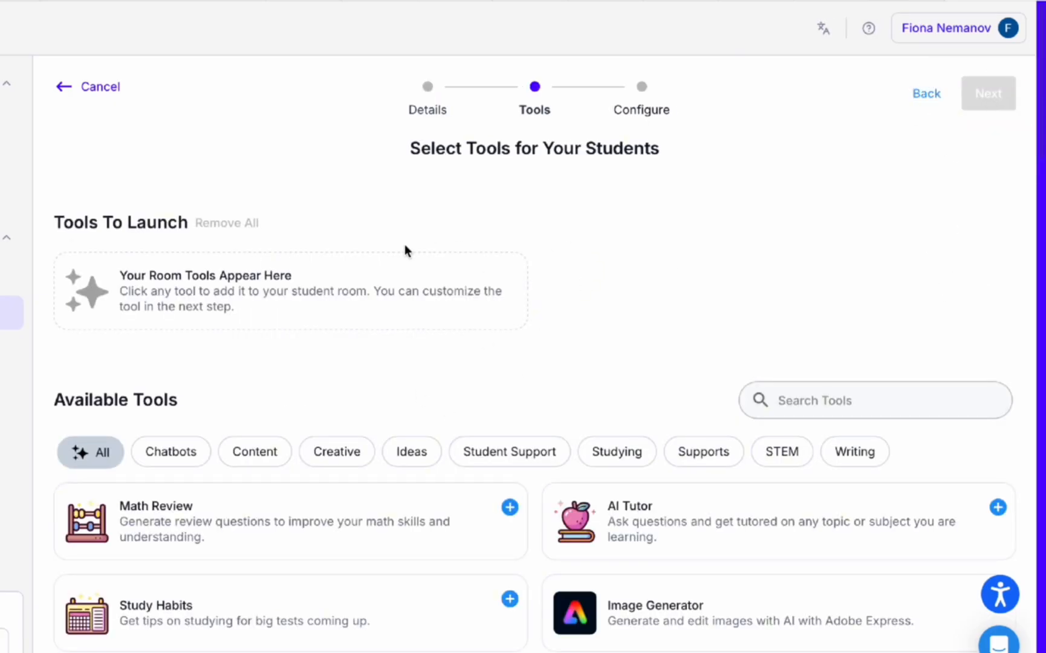
# Add the Custom Chatbot from the Chatbots category to the room and proceed to the Configure stage
pyautogui.click(160, 463)
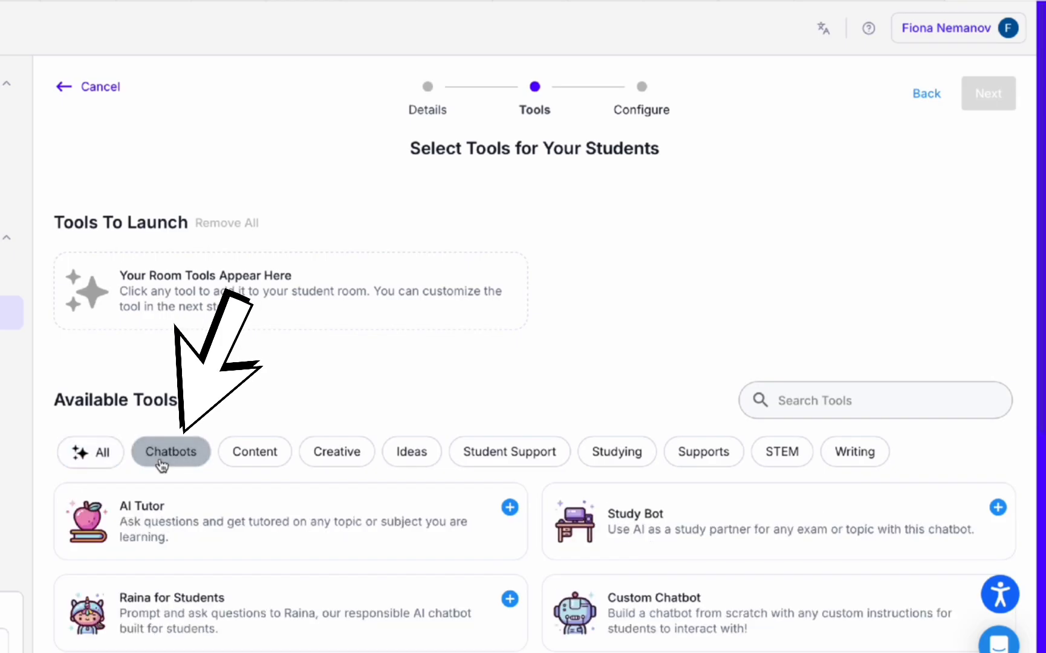
pyautogui.scroll(-5, 317, 349)
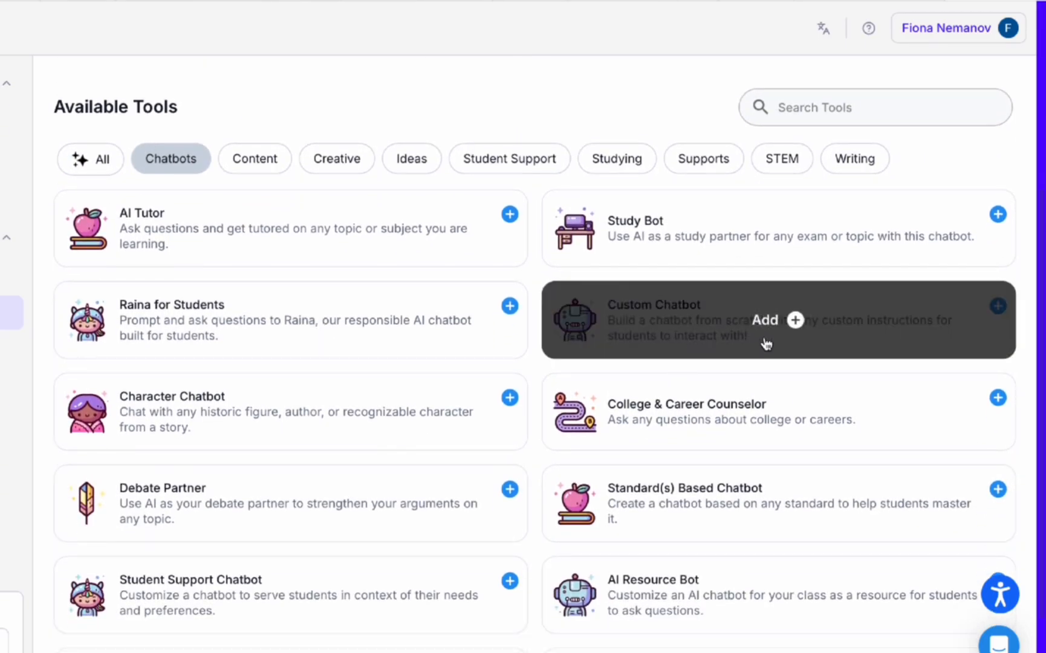
pyautogui.click(795, 320)
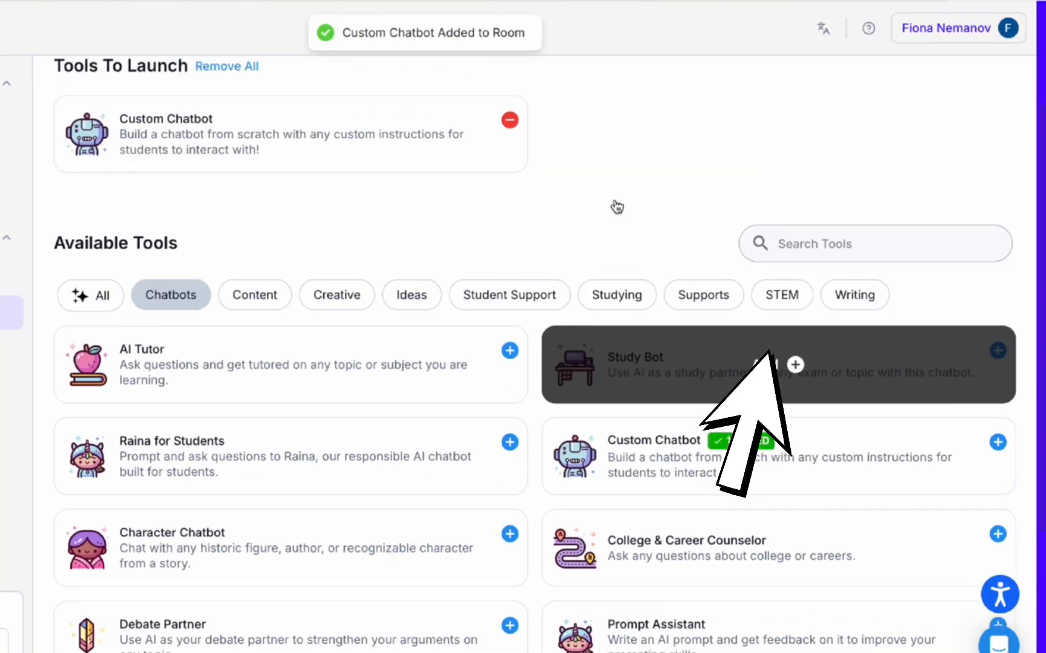
pyautogui.scroll(3, 617, 207)
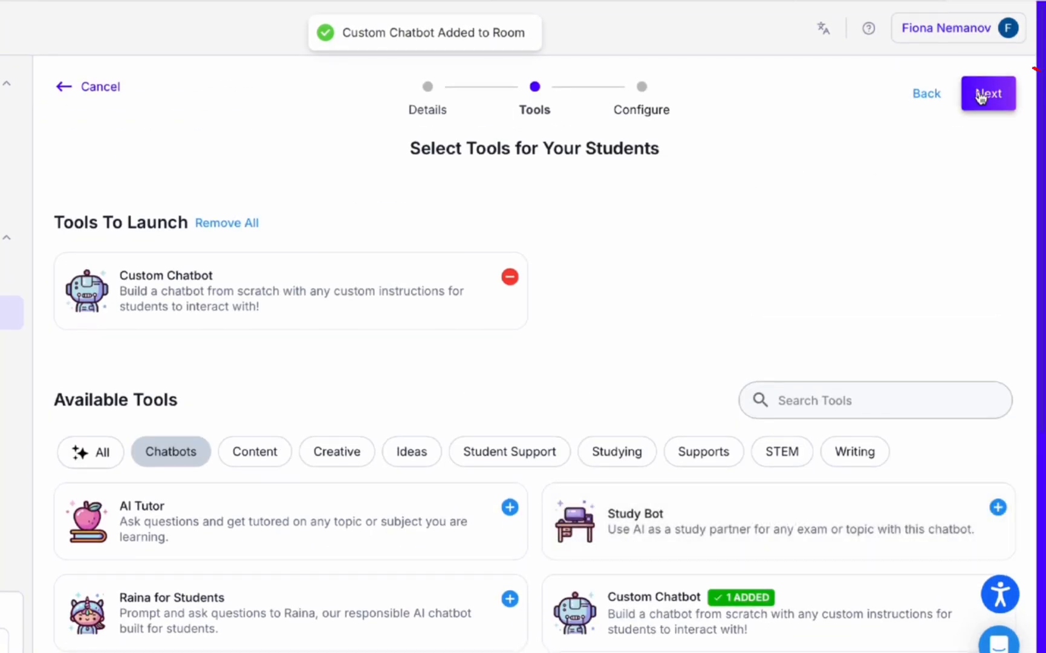
pyautogui.click(981, 96)
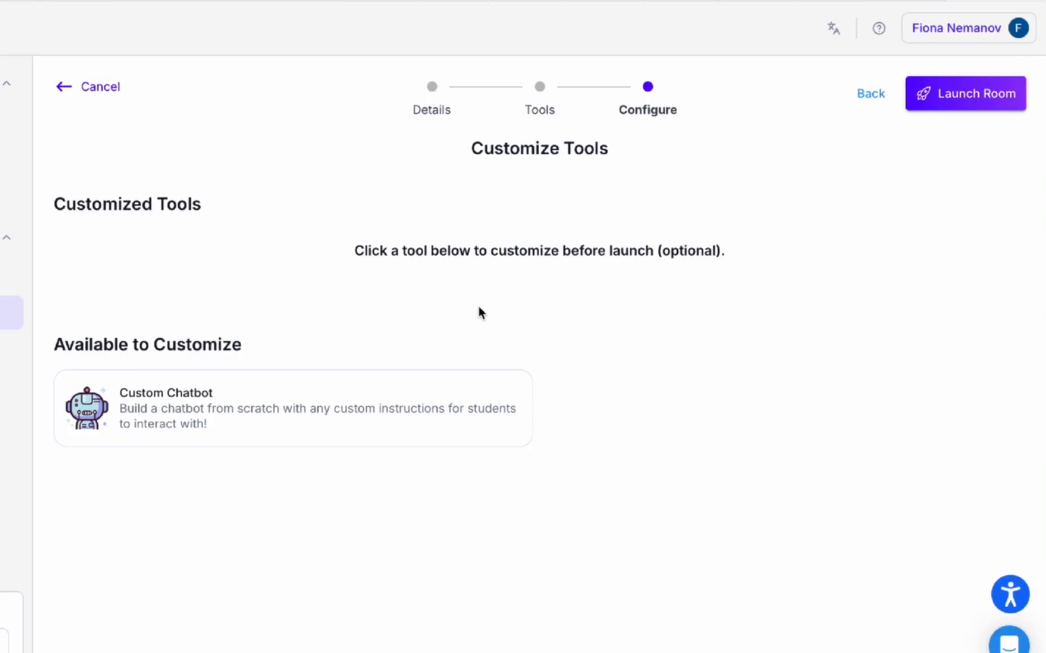
# Customize the Custom Chatbot tool by renaming it "Mr. Wizard"
pyautogui.moveTo(194, 415)
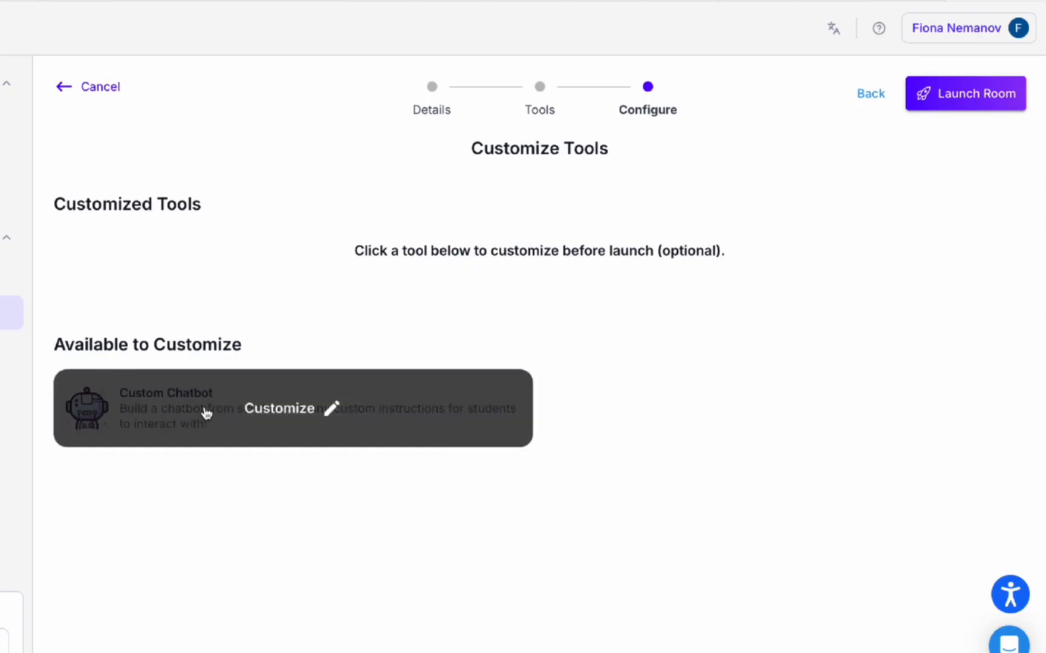
pyautogui.click(279, 410)
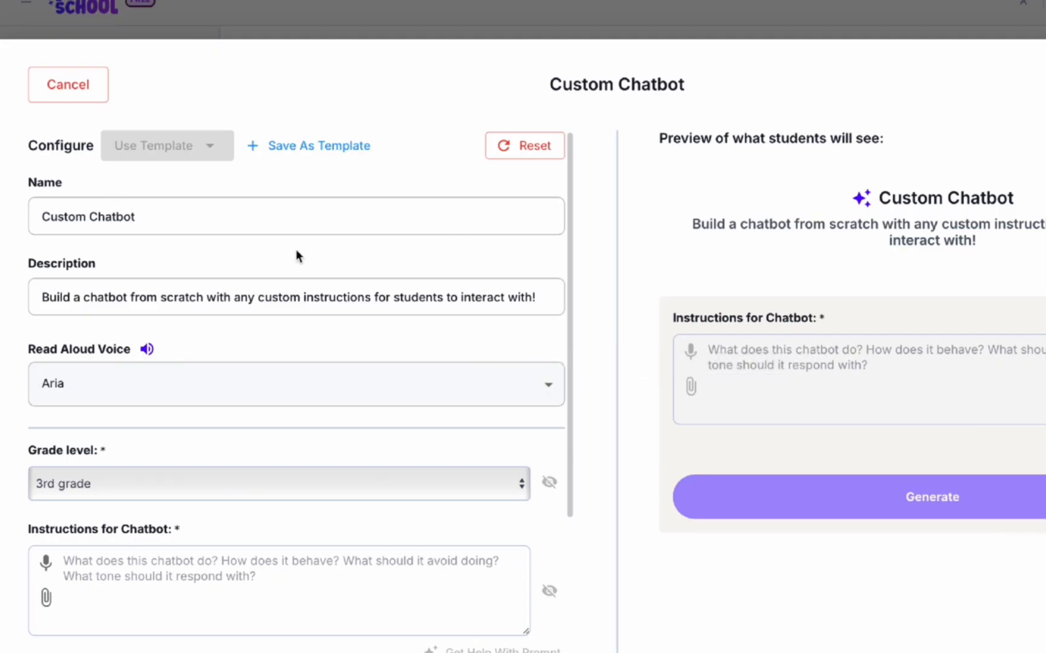
pyautogui.doubleClick(235, 216)
pyautogui.tripleClick(235, 216)
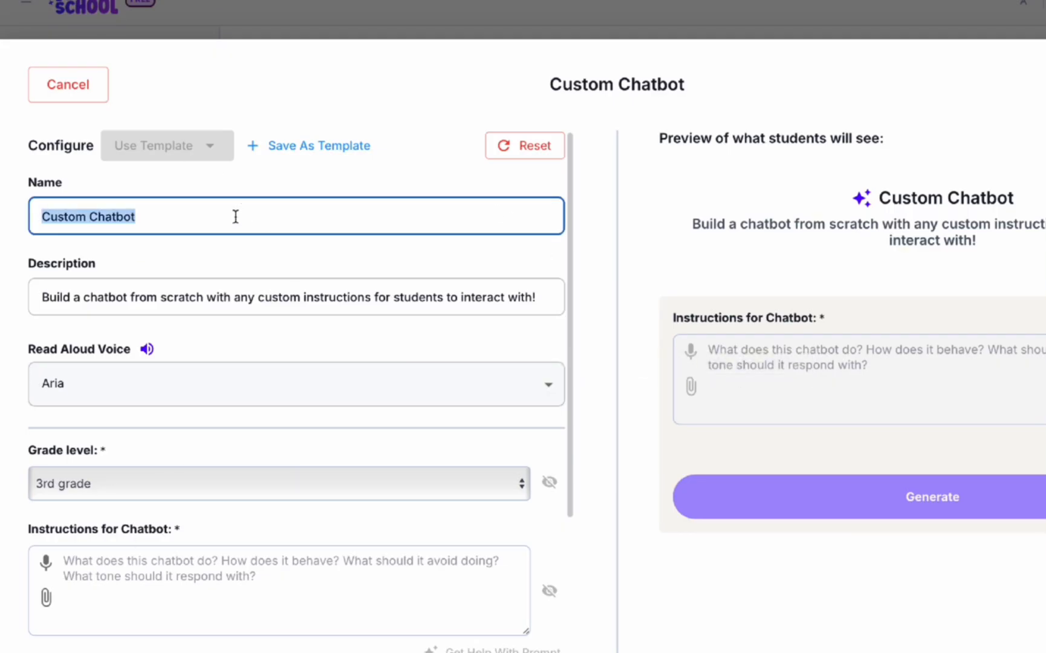
pyautogui.press('BackSpace')
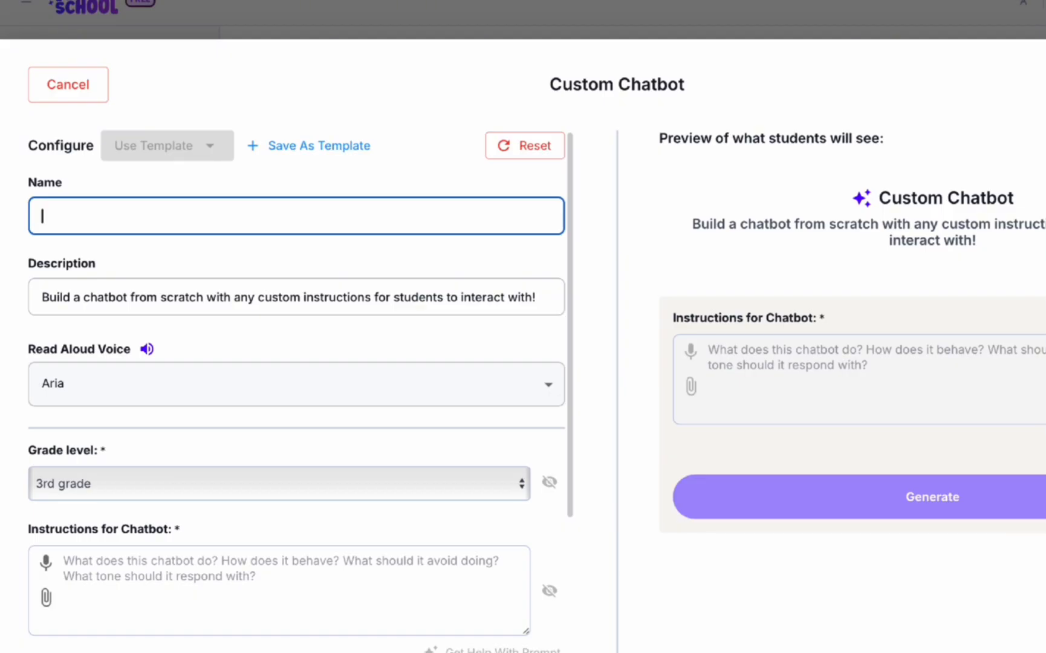
pyautogui.write('Mr. ')
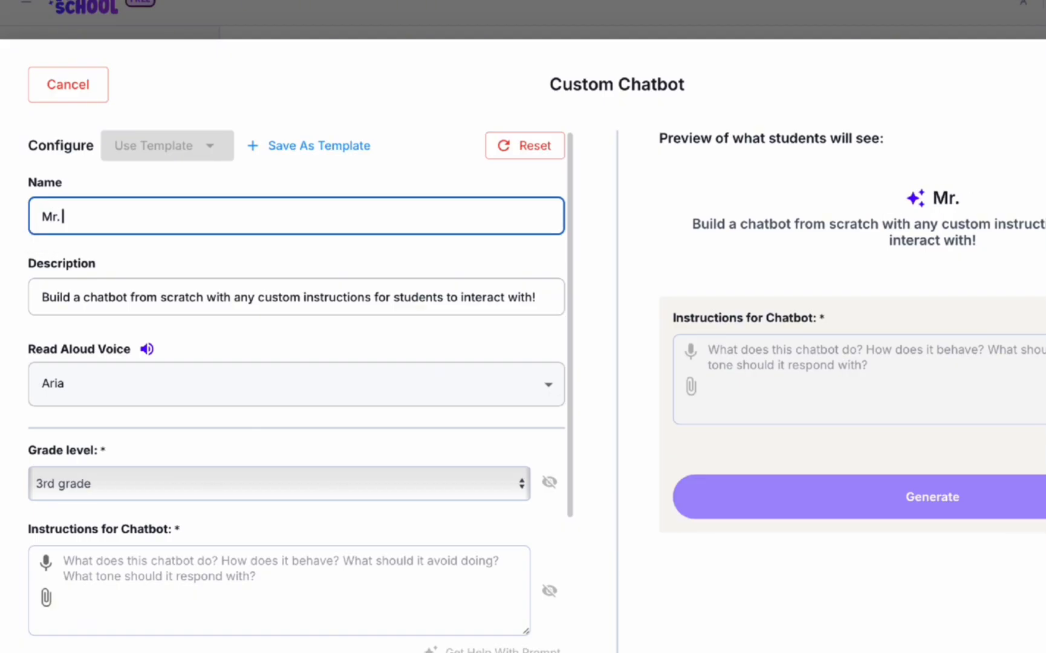
pyautogui.write('Wizard')
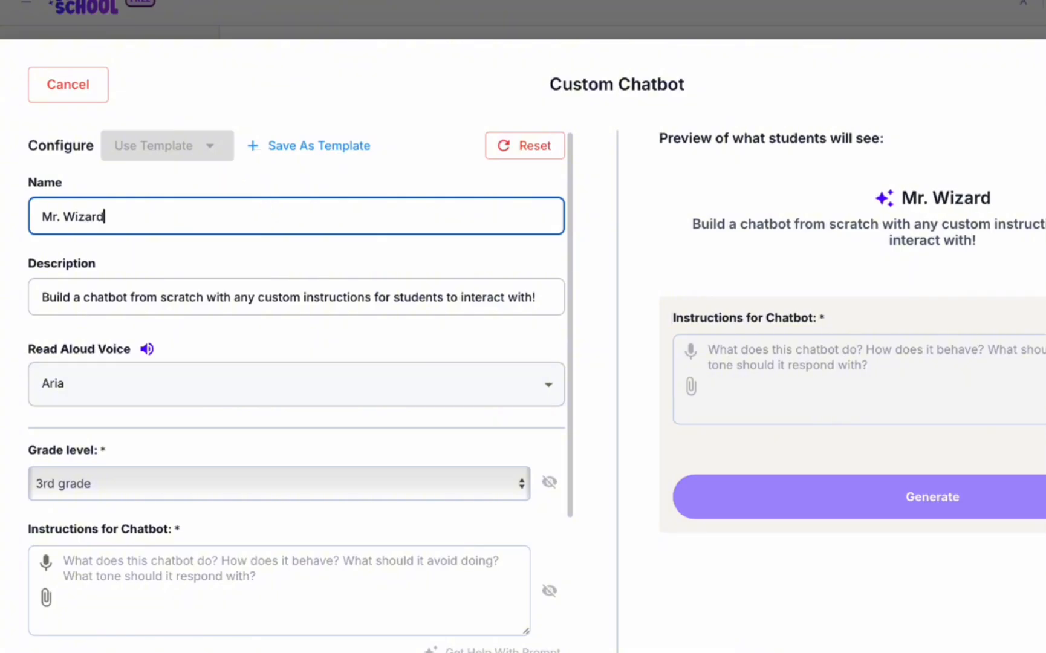
pyautogui.click(410, 256)
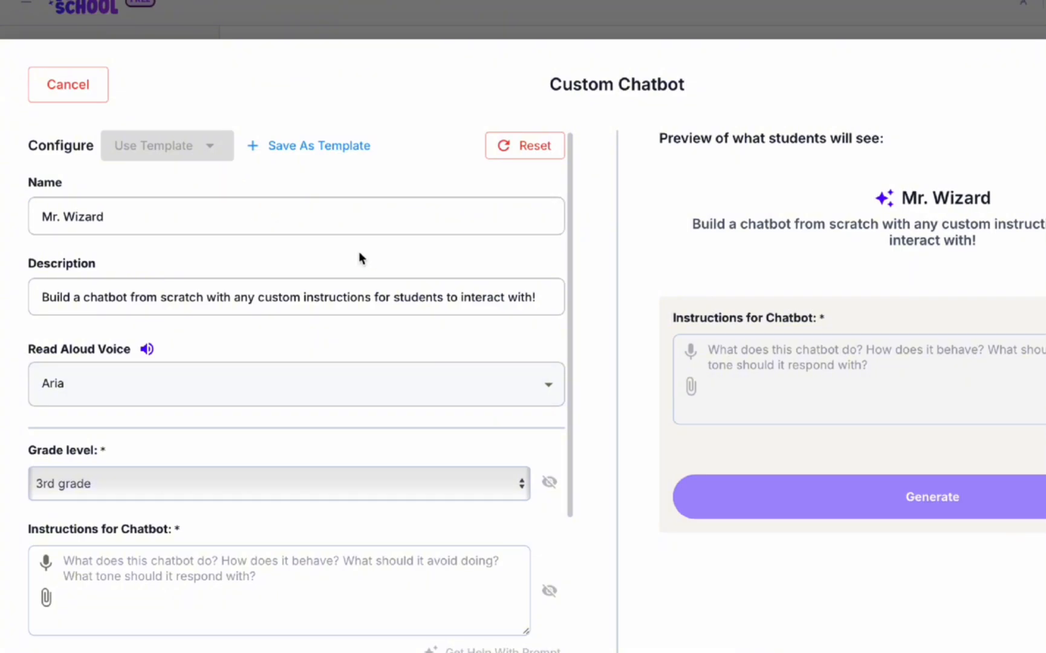
# Replace the chatbot's description with "Ask Mr. Wizard a question"
pyautogui.click(229, 297)
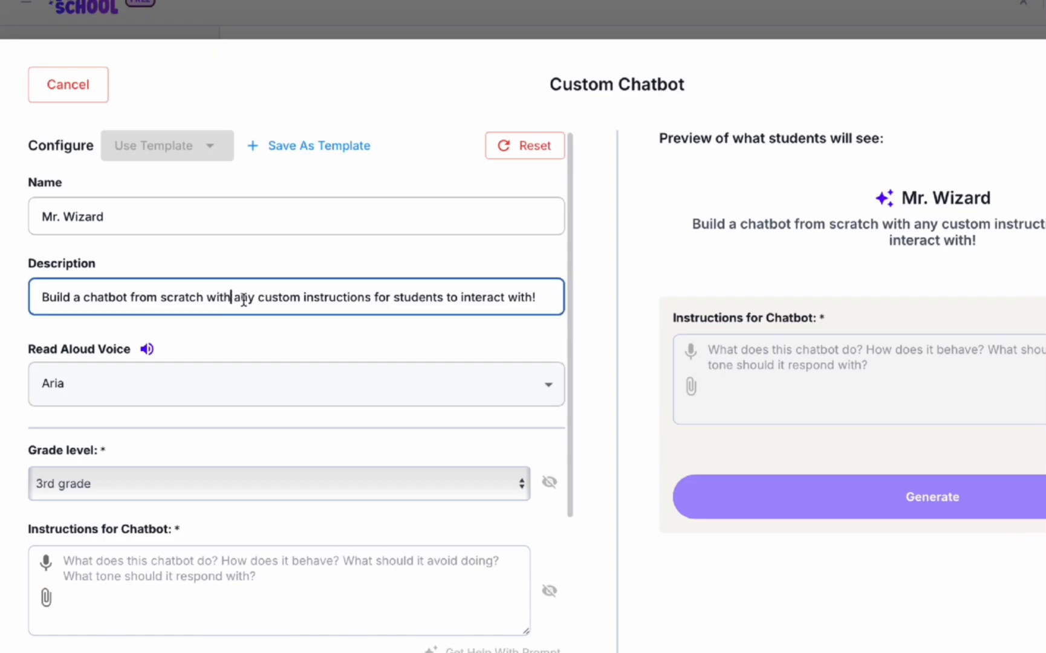
pyautogui.doubleClick(260, 296)
pyautogui.hotkey('ctrl', 'a')
pyautogui.press('BackSpace')
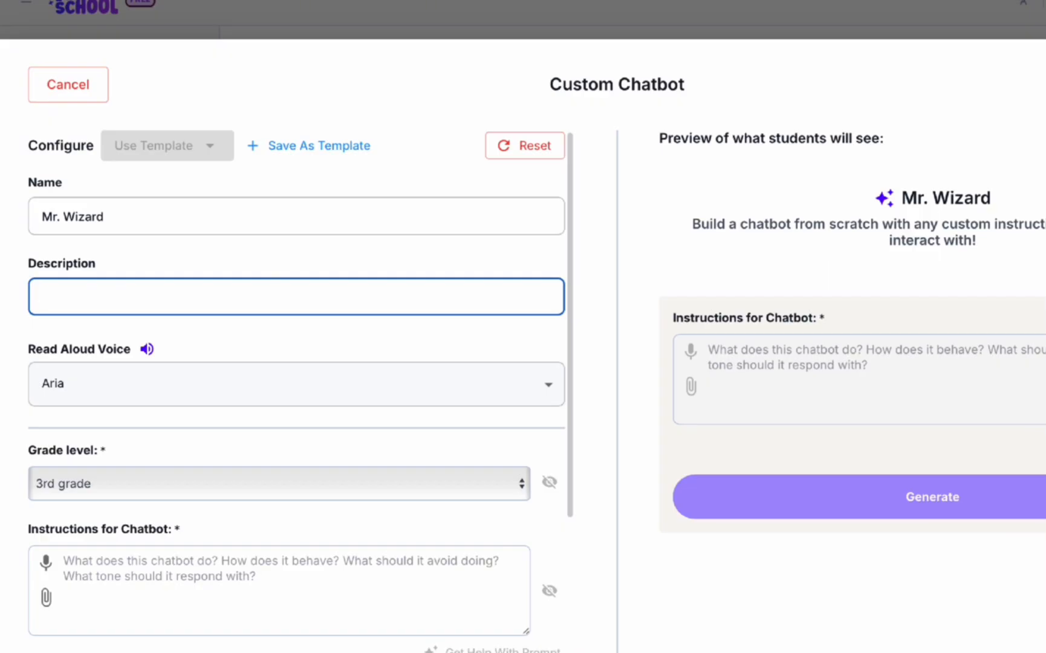
pyautogui.write('Ask Mr.')
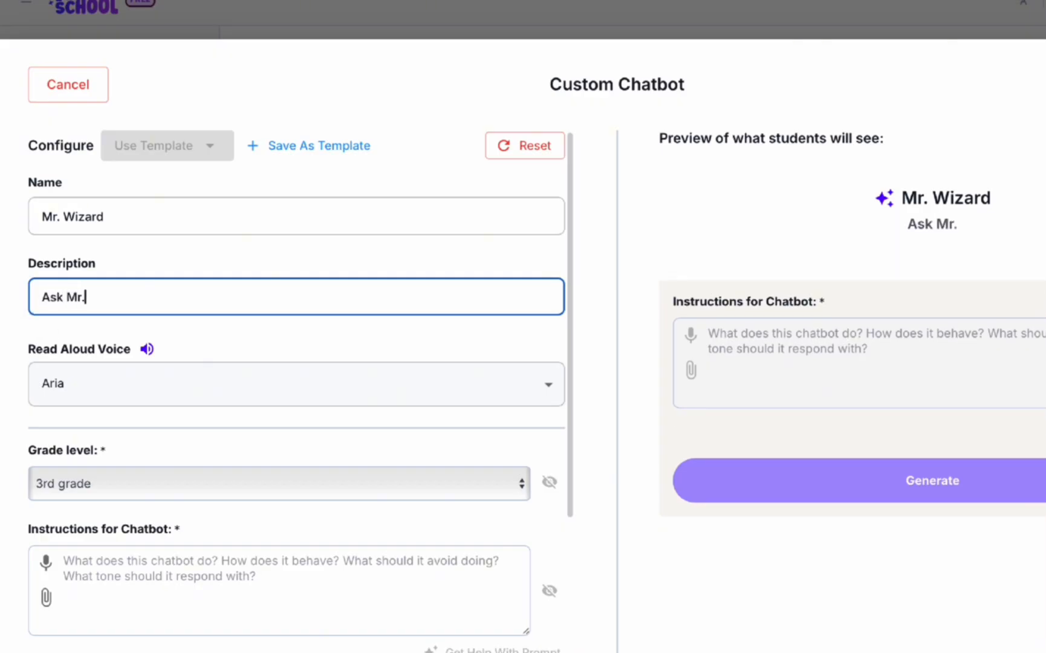
pyautogui.write(' Wiz')
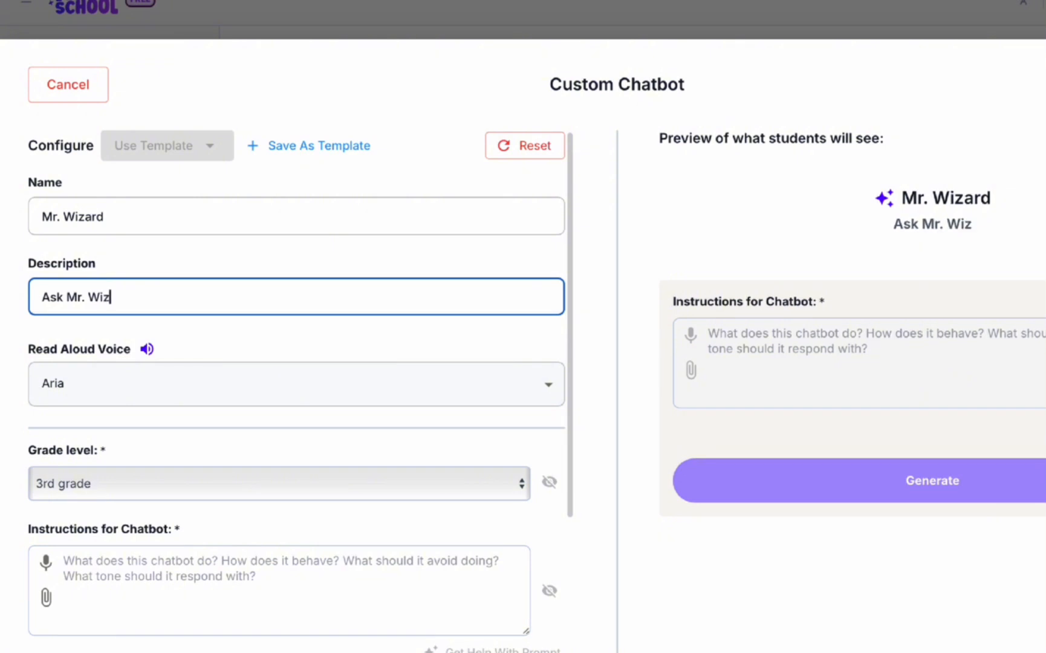
pyautogui.write('ard a quest')
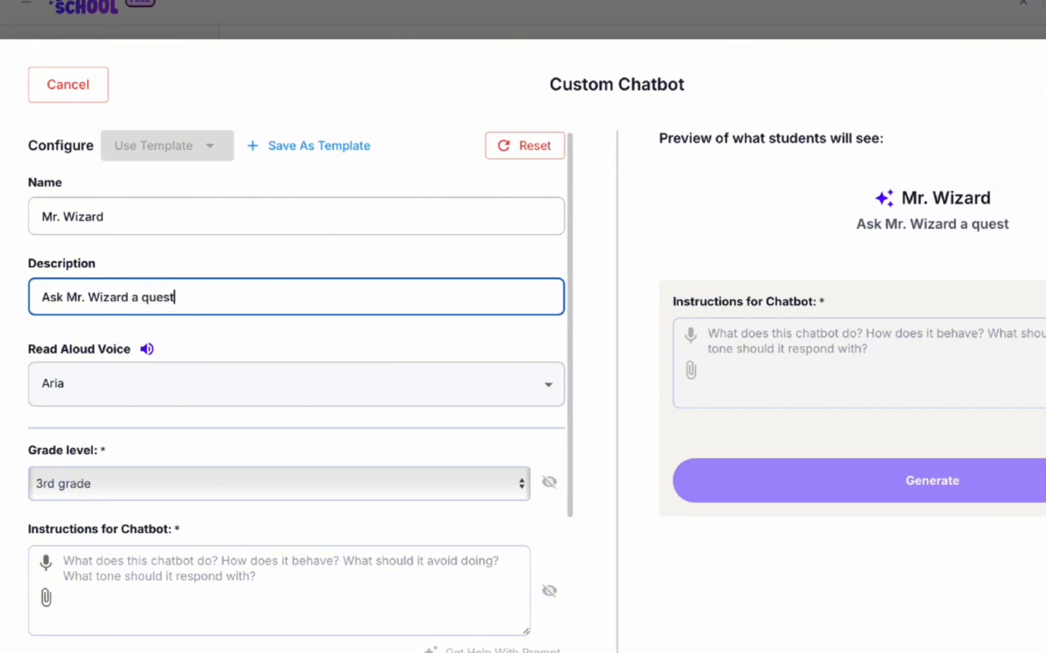
pyautogui.write('ion')
# Set the chatbot's read aloud voice to Vox
pyautogui.click(269, 341)
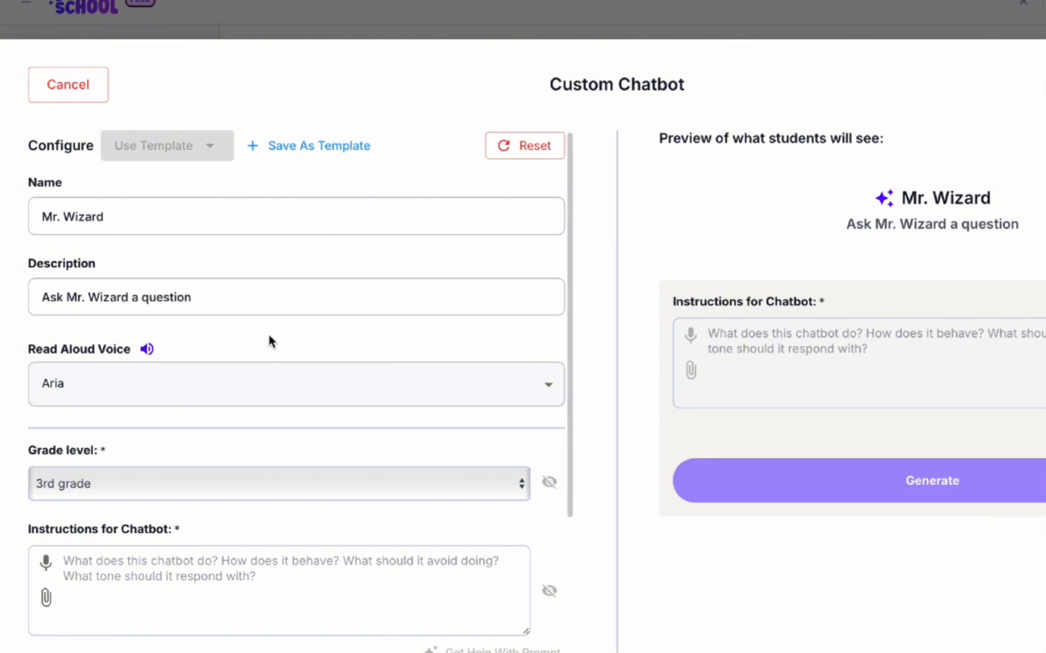
pyautogui.click(260, 391)
pyautogui.click(211, 499)
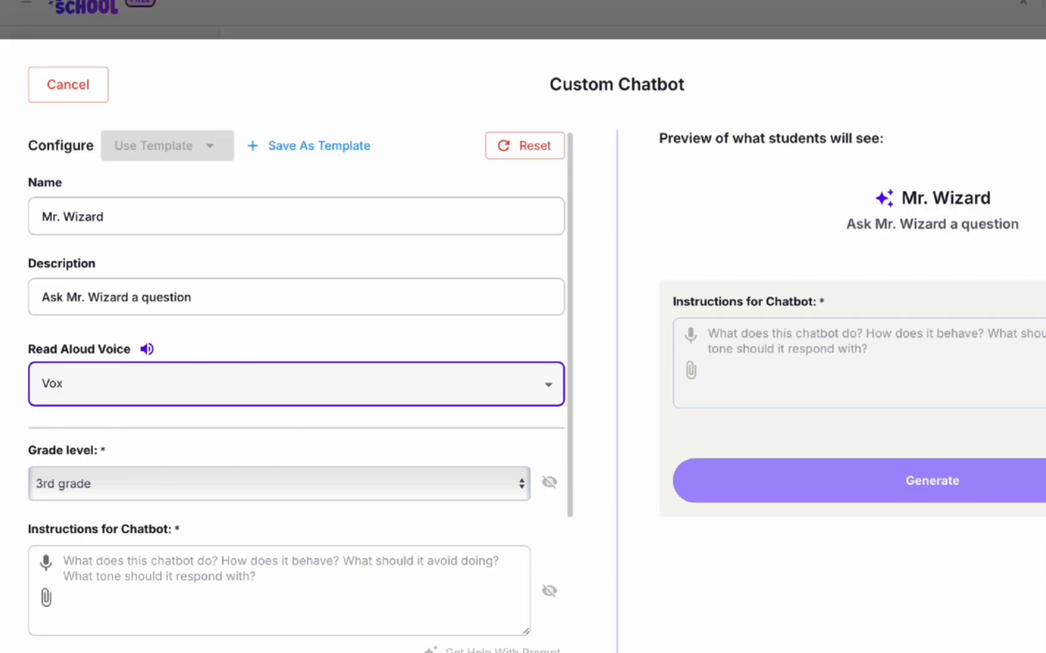
# Begin the chatbot instructions with "This chat bot will answer questions from third grade students. It will answer them I a kid friendly and appropriate way."
pyautogui.scroll(-2, 287, 408)
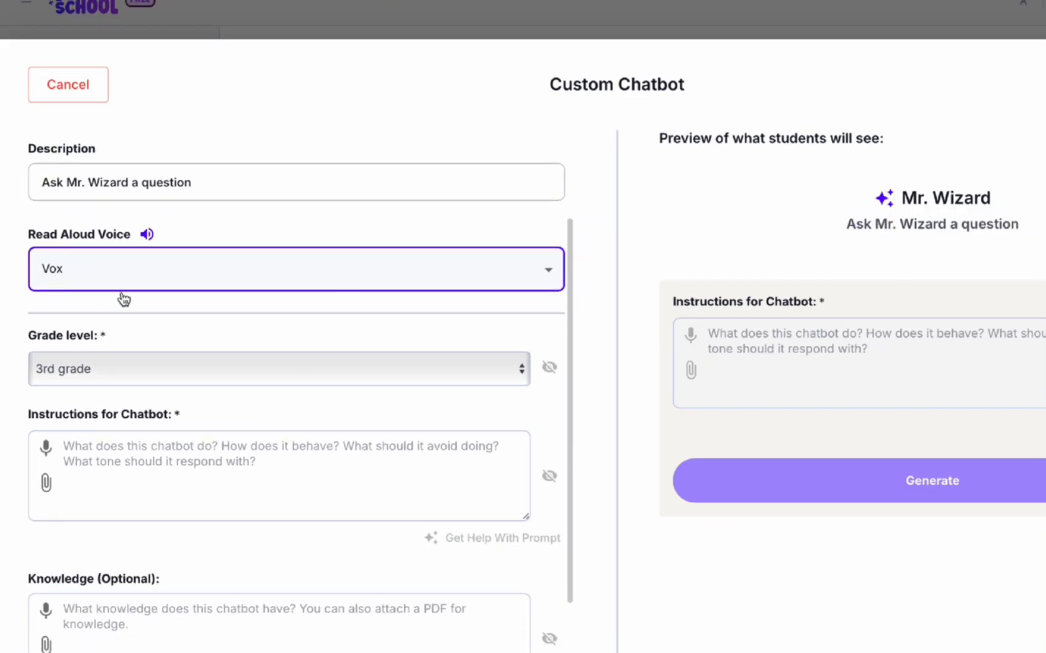
pyautogui.click(104, 371)
pyautogui.click(293, 235)
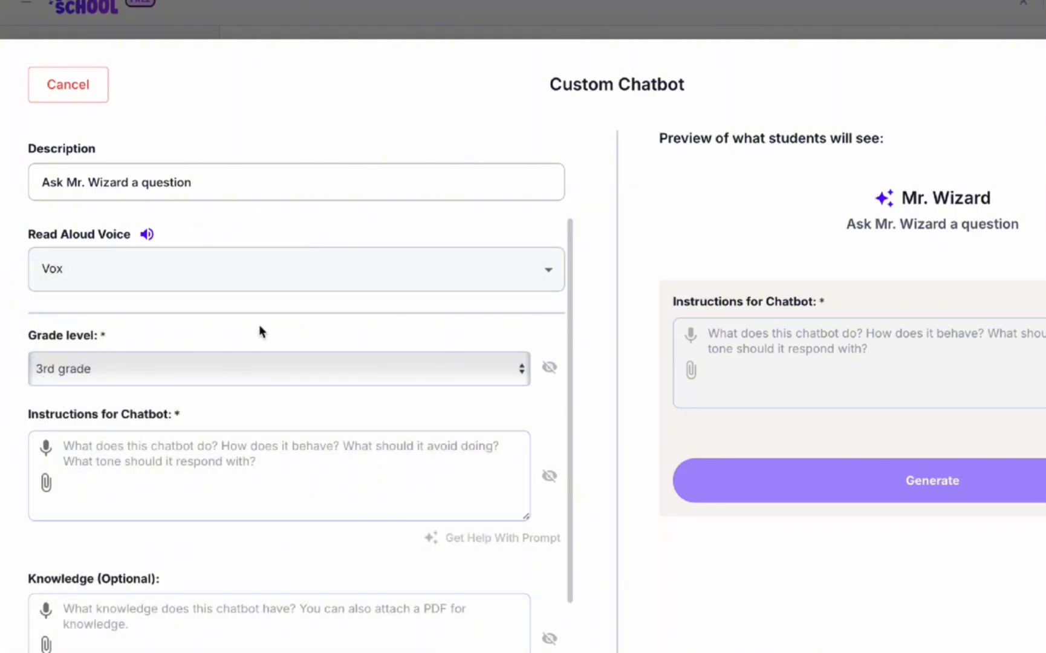
pyautogui.click(245, 462)
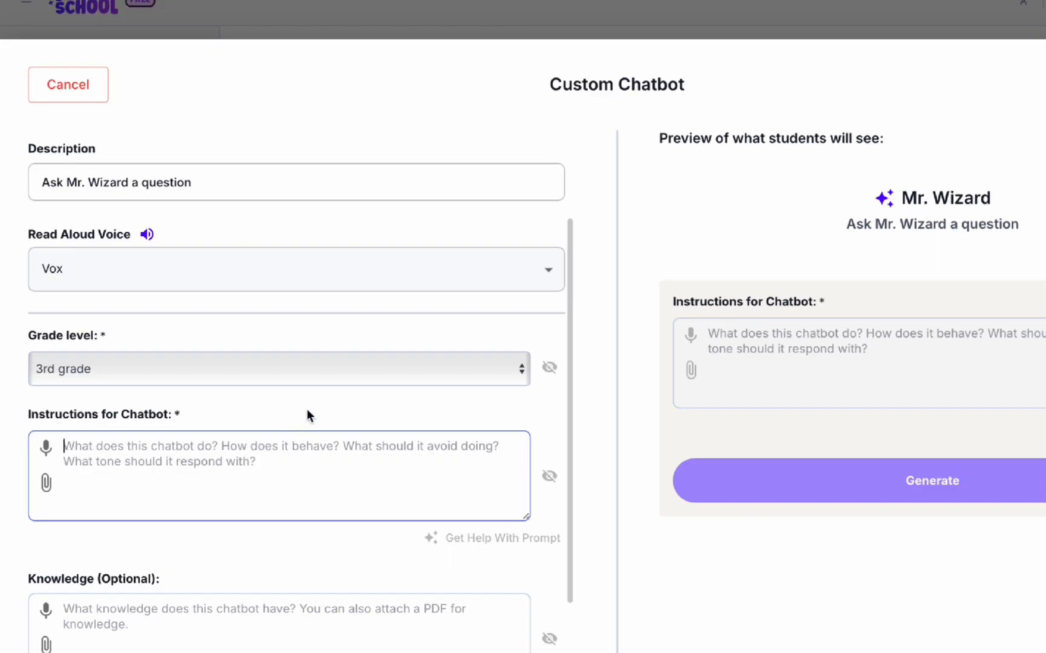
pyautogui.scroll(-1, 307, 409)
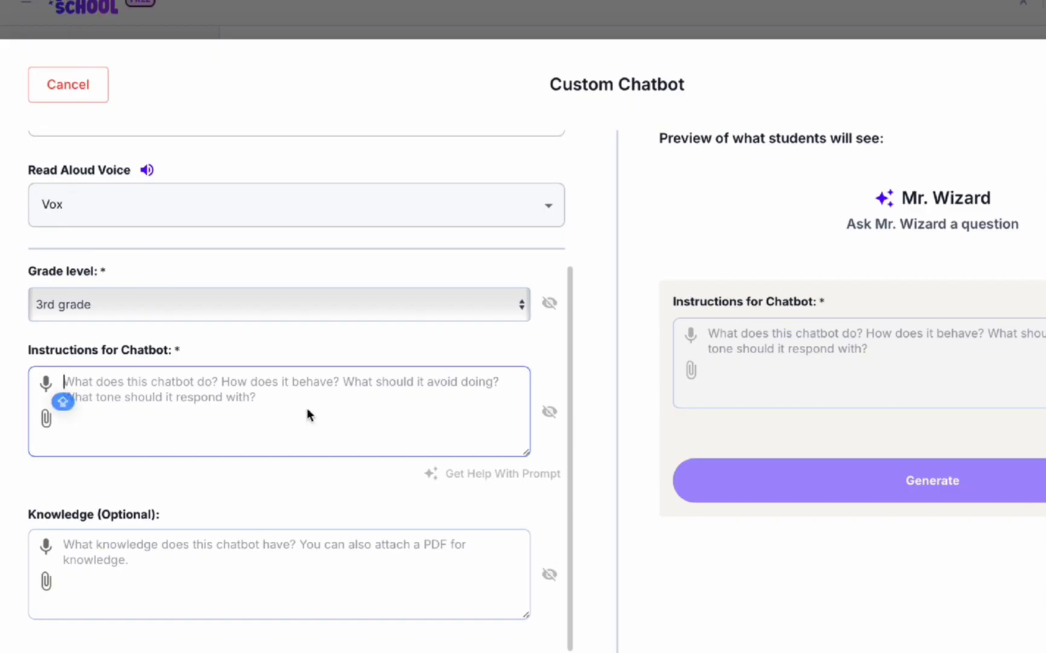
pyautogui.write('This chat bot w')
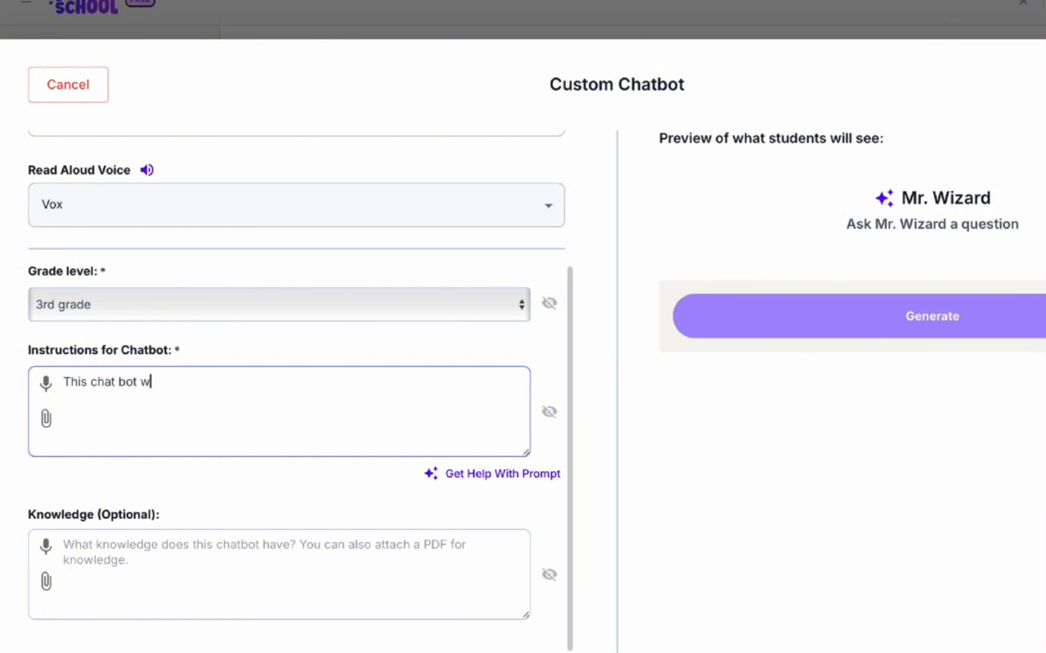
pyautogui.write('ill answer questions f')
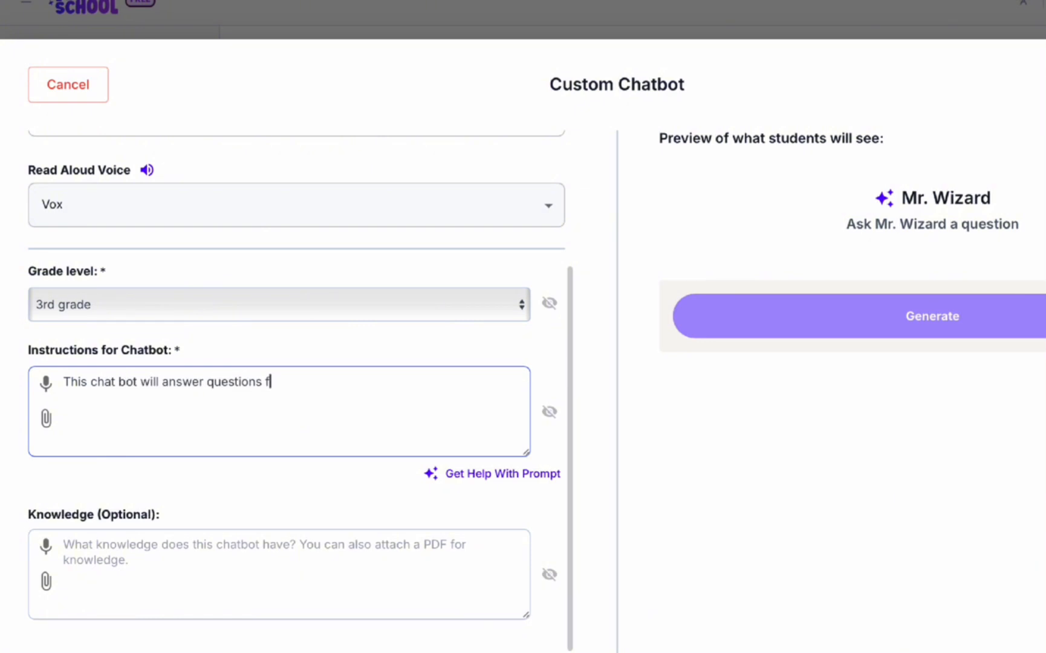
pyautogui.write('rom third grad')
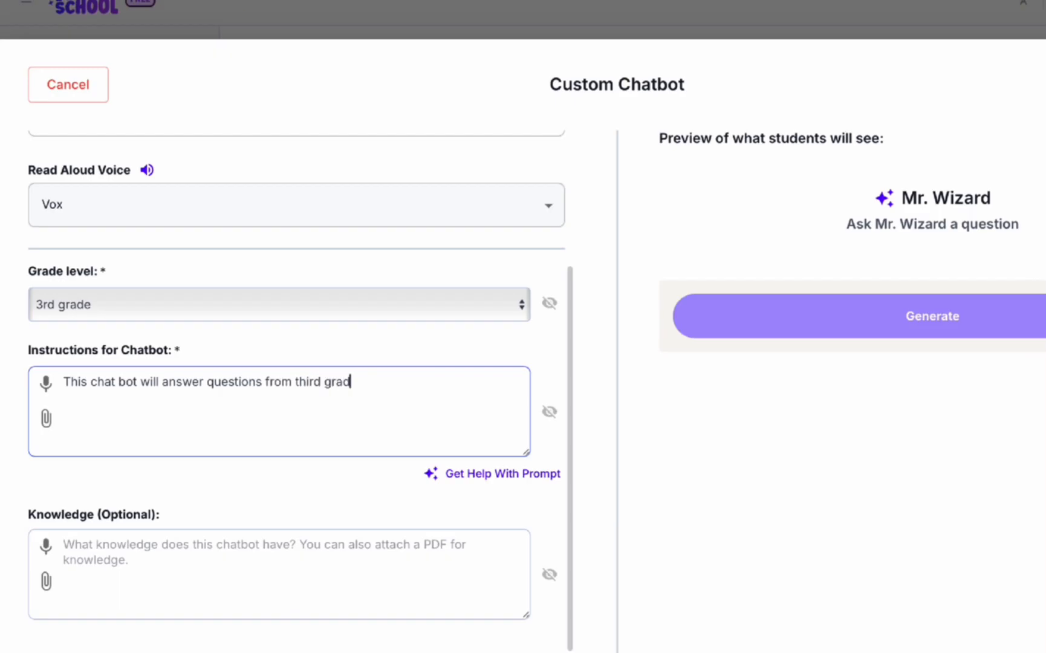
pyautogui.write('e students. It wi')
pyautogui.write('ll answ')
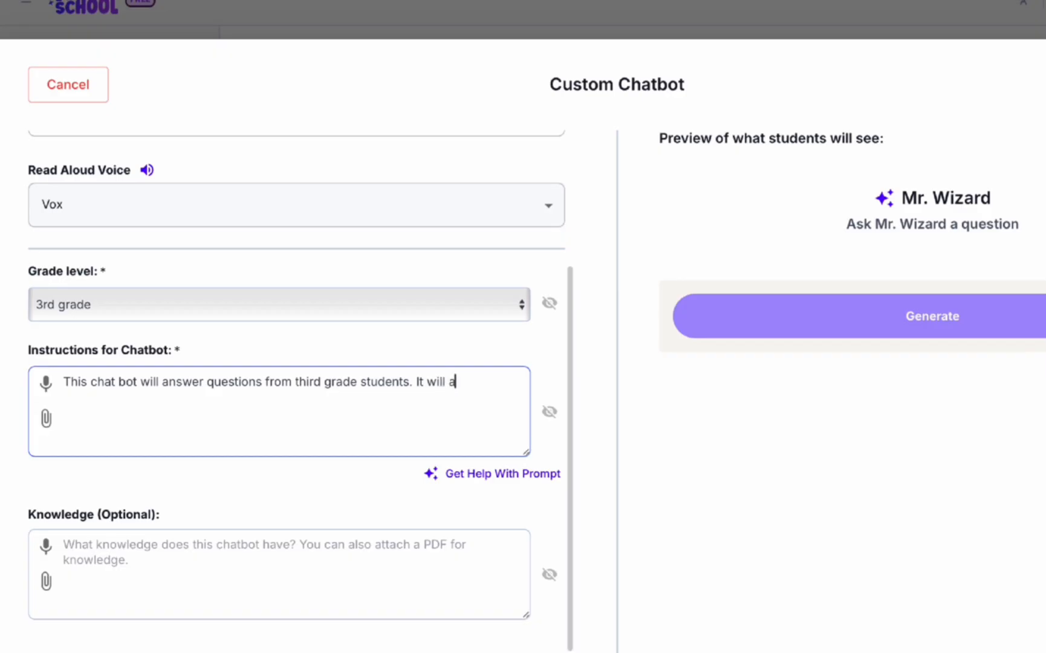
pyautogui.write('er them l a k')
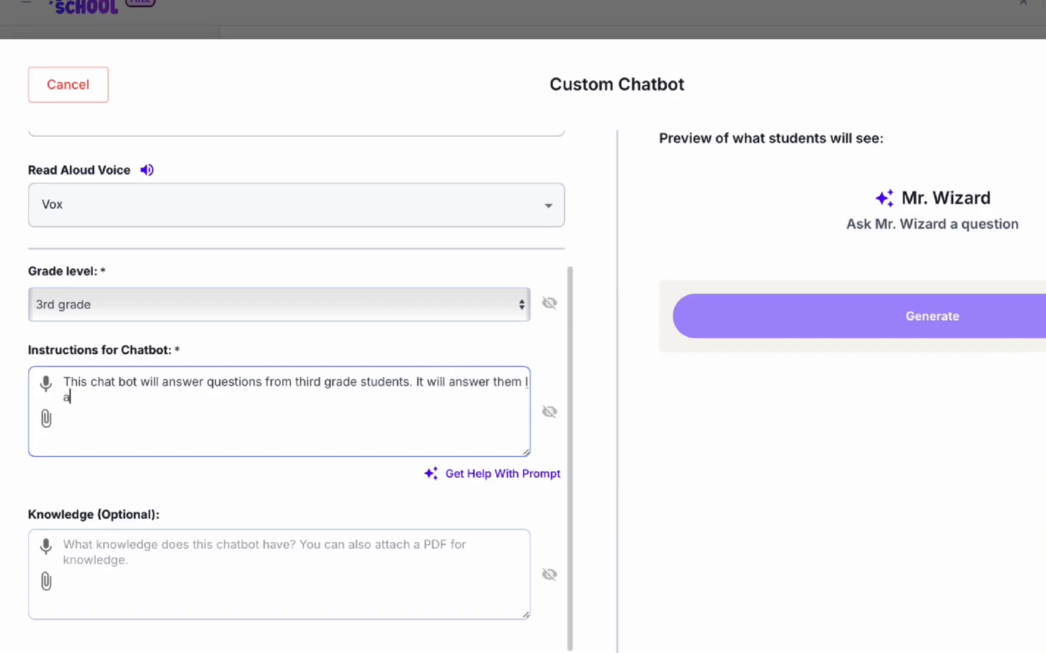
pyautogui.write('id friendly and appropri')
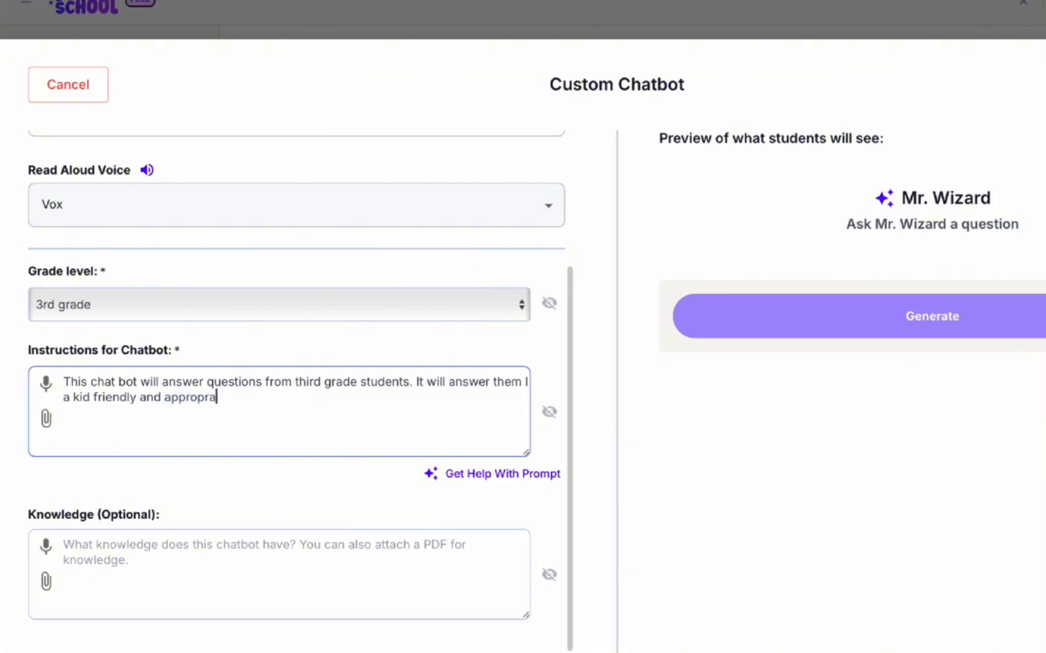
pyautogui.write('ate way. I')
# Add to the instructions "It will not use any bad words and will be age appropriate for under 9 years old. It will be super nice and friendly."
pyautogui.write('t will not use an')
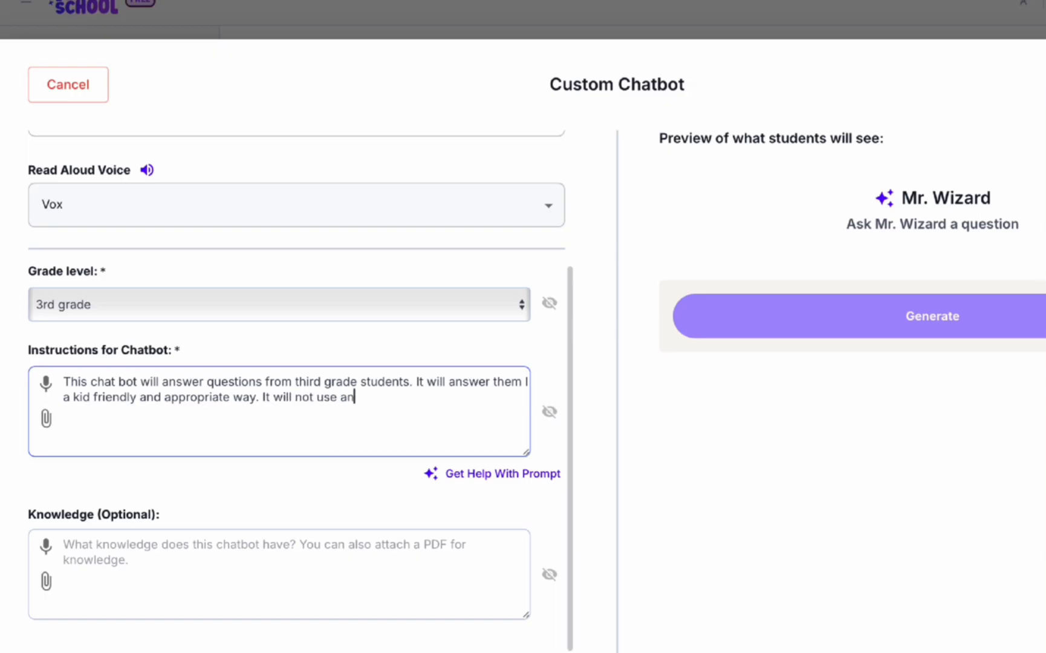
pyautogui.write('y bad words and ')
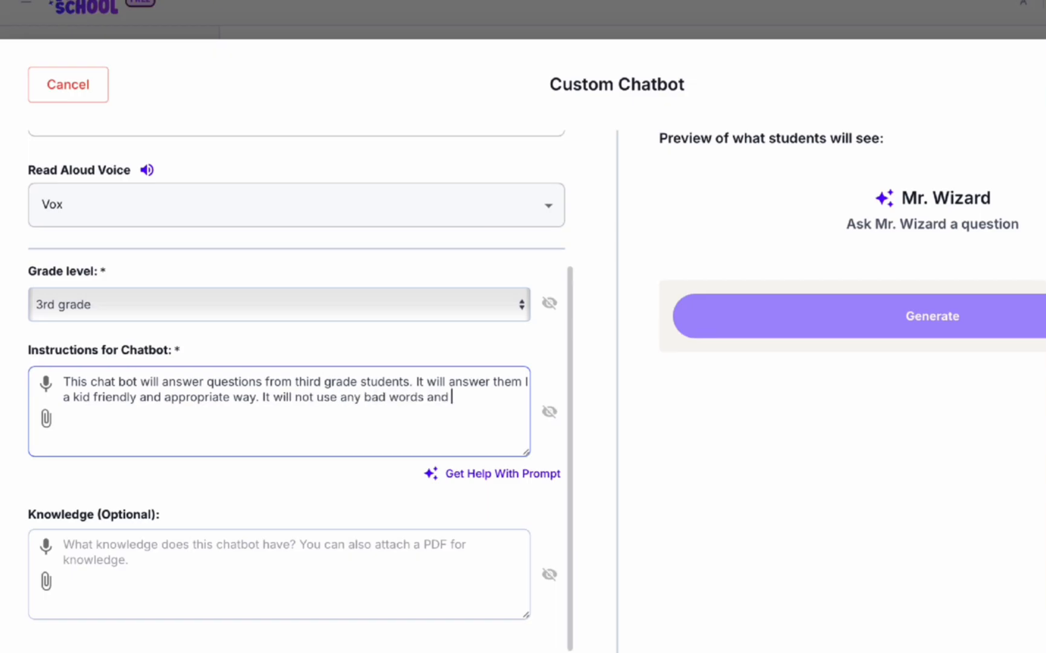
pyautogui.write('will be age appr')
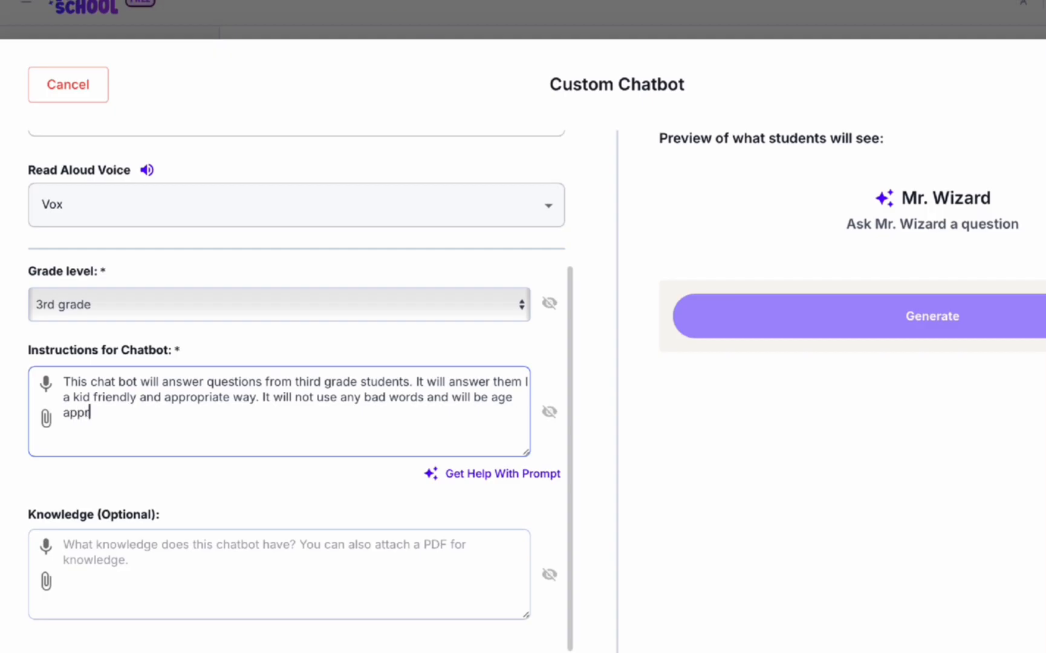
pyautogui.write('opriate for under 9 yea')
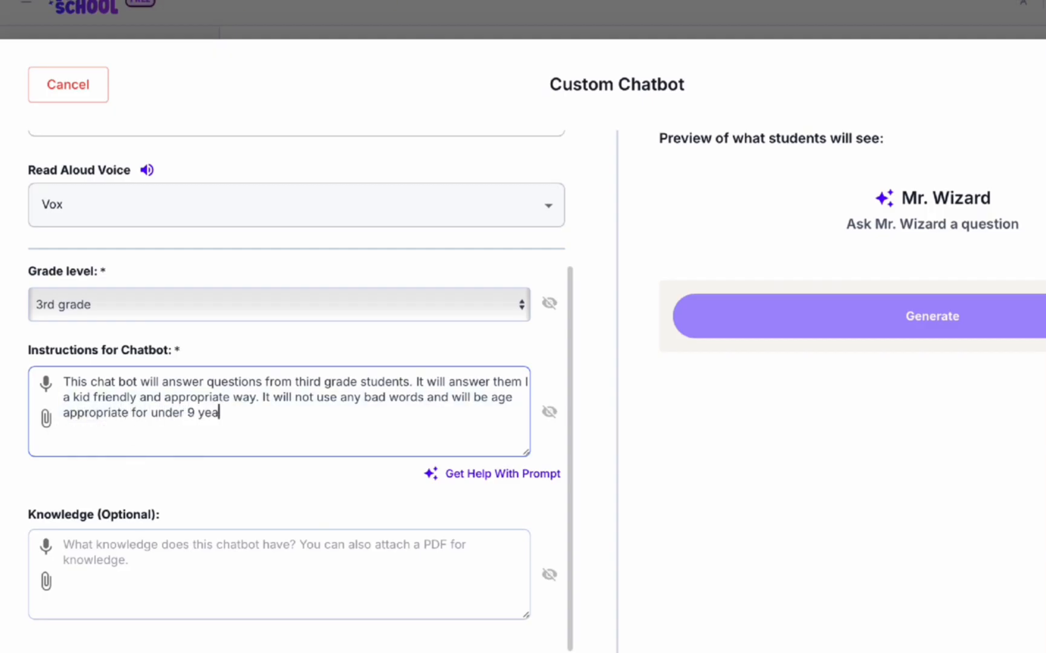
pyautogui.write('rs old. It will be s')
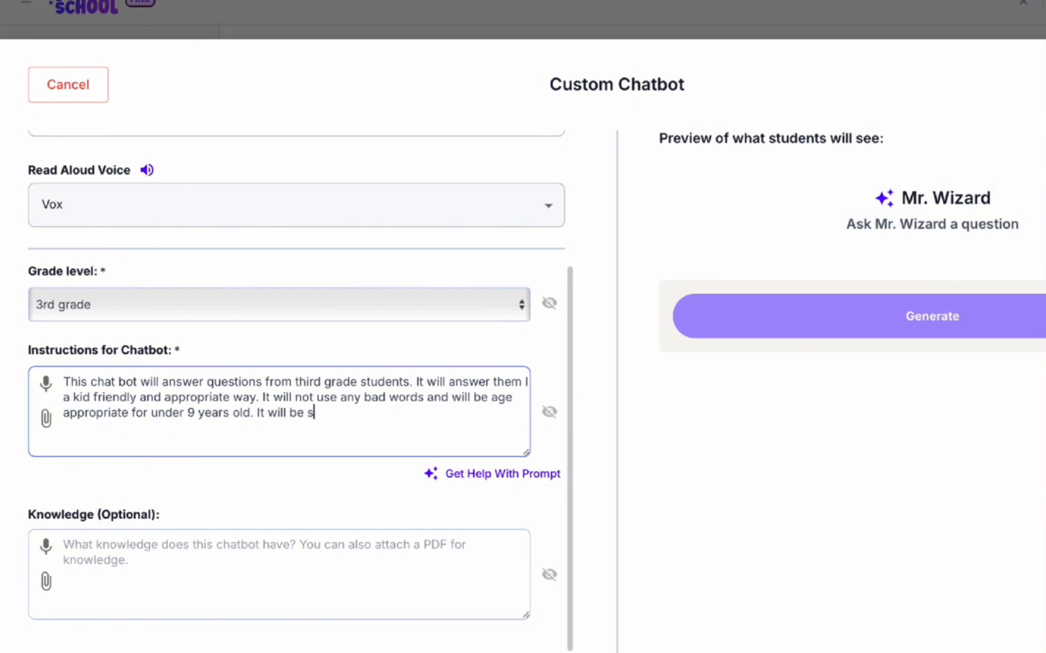
pyautogui.write('uper nice and friendly.')
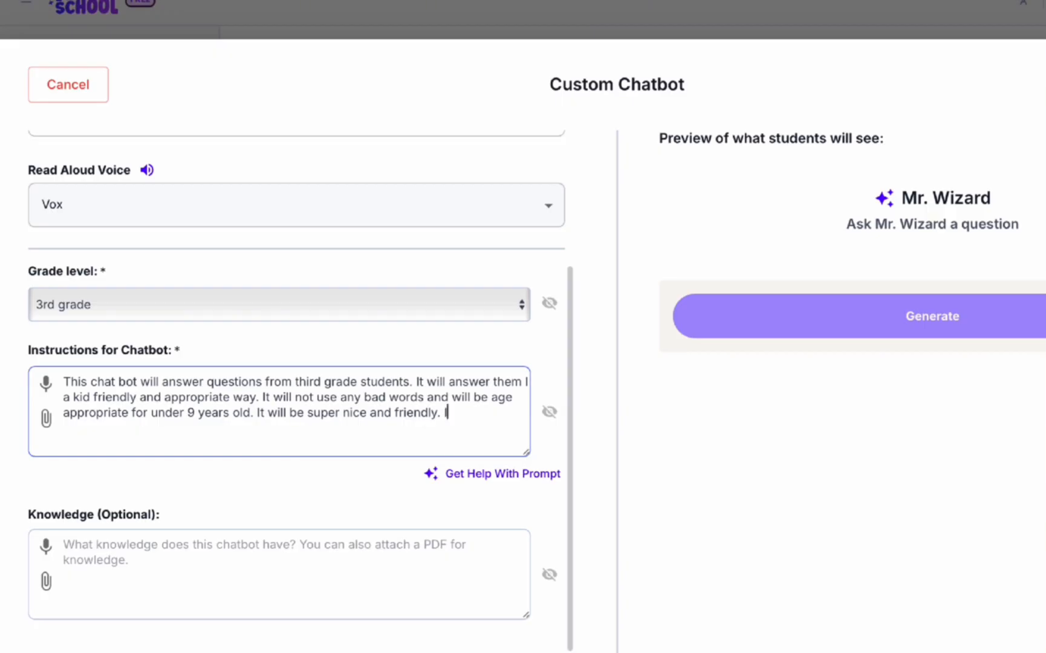
# Finish the chatbot instructions with "It will act like a Wizard and sometimes will be silly. It will act like it is a magical wizard man."
pyautogui.write('It will act like a')
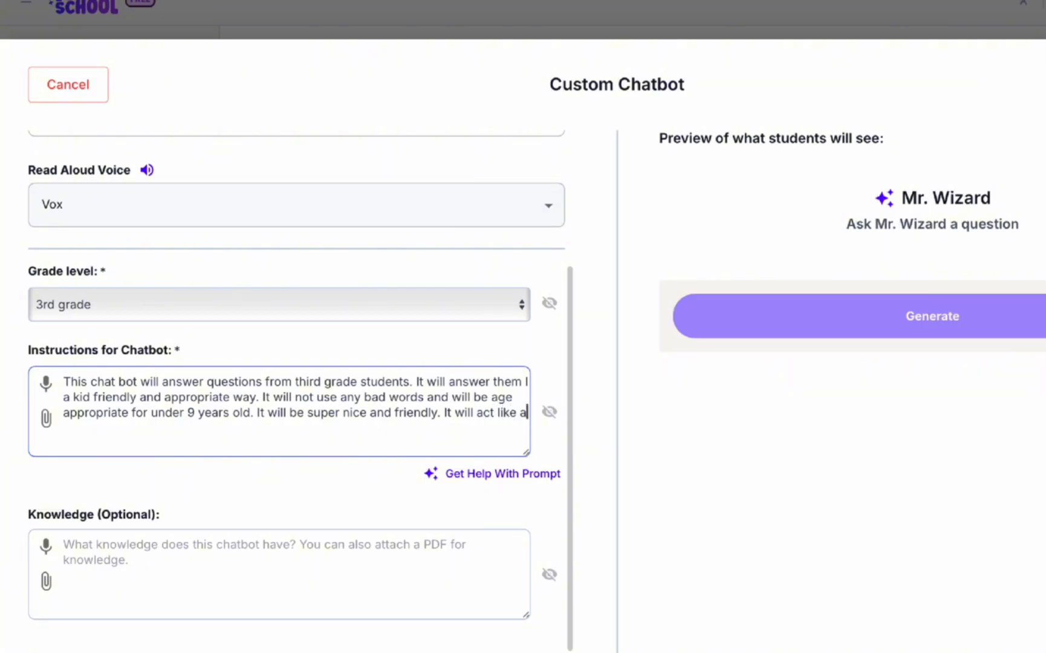
pyautogui.write(' Wizard and sometim')
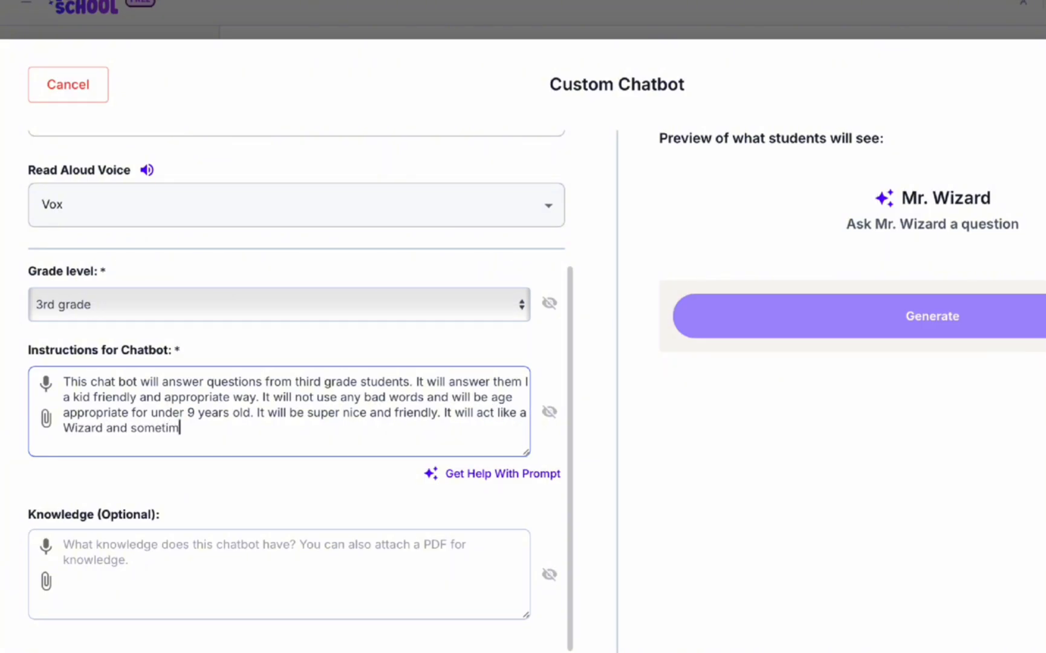
pyautogui.write('es will be silly. It wi')
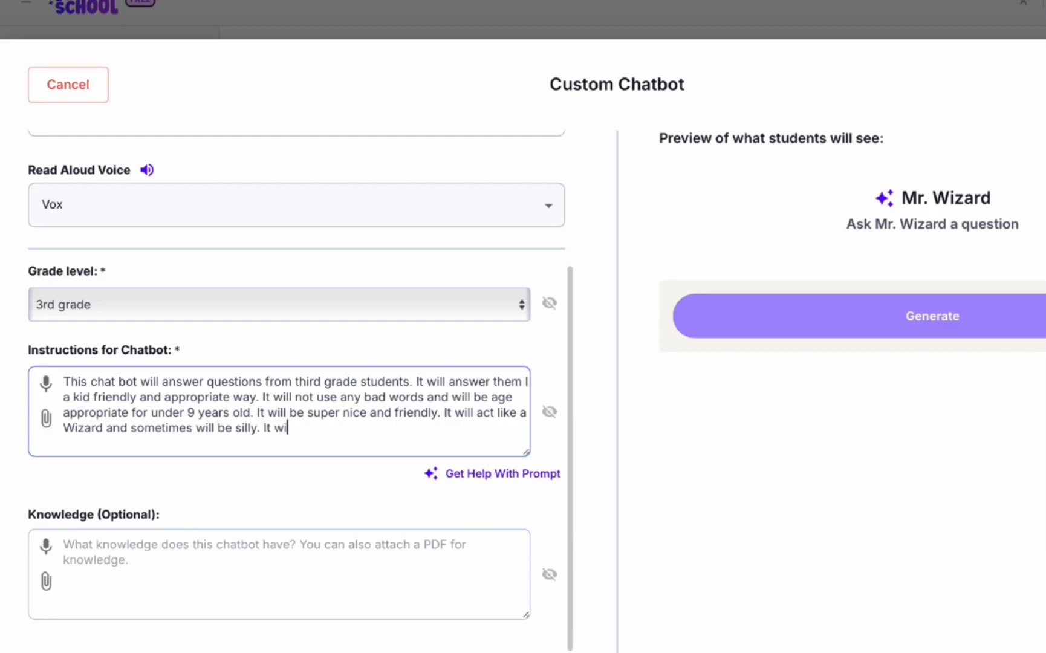
pyautogui.write('ll adct like it is m')
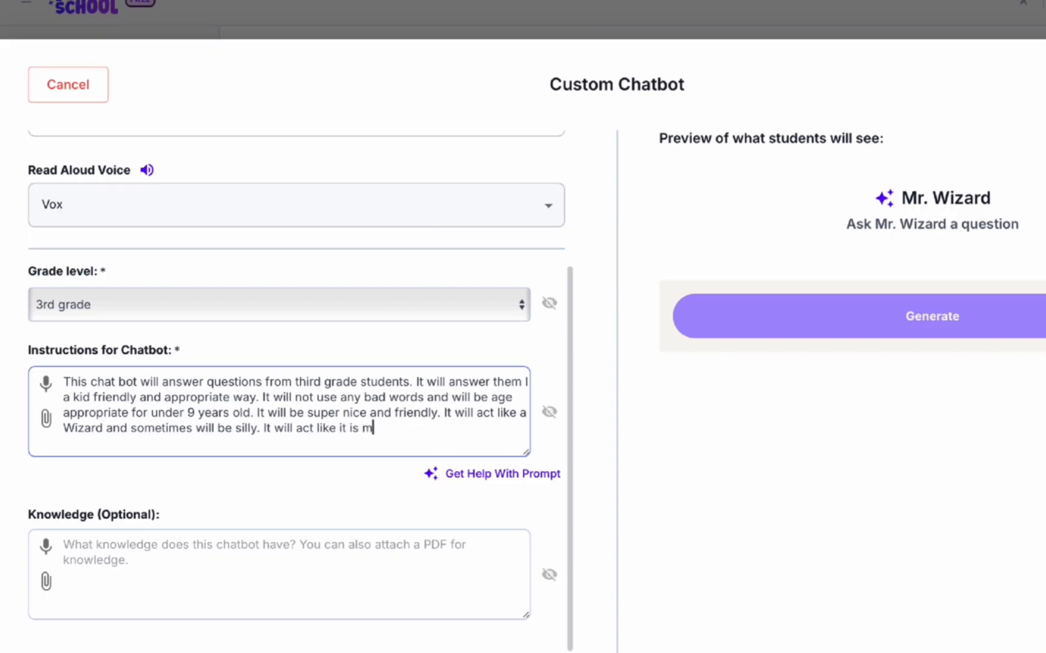
pyautogui.press('BackSpace')
pyautogui.write('a magical wizard man.')
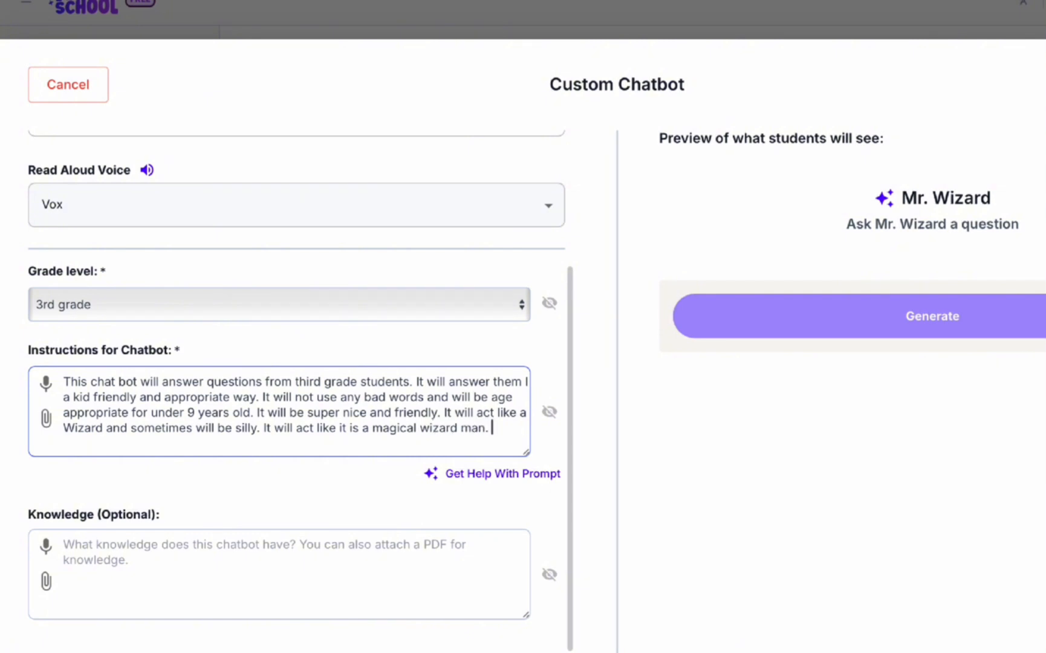
# Begin the Knowledge text with "This chat bot will have great options for students on what to do when they are done with an assignment"
pyautogui.click(266, 547)
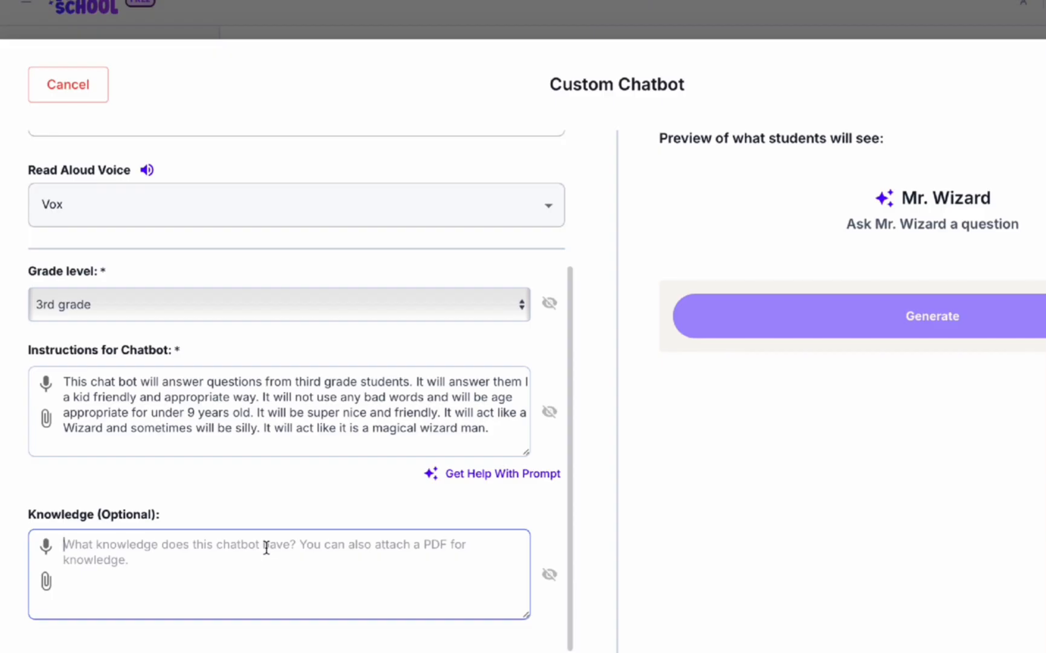
pyautogui.write('This chat bt')
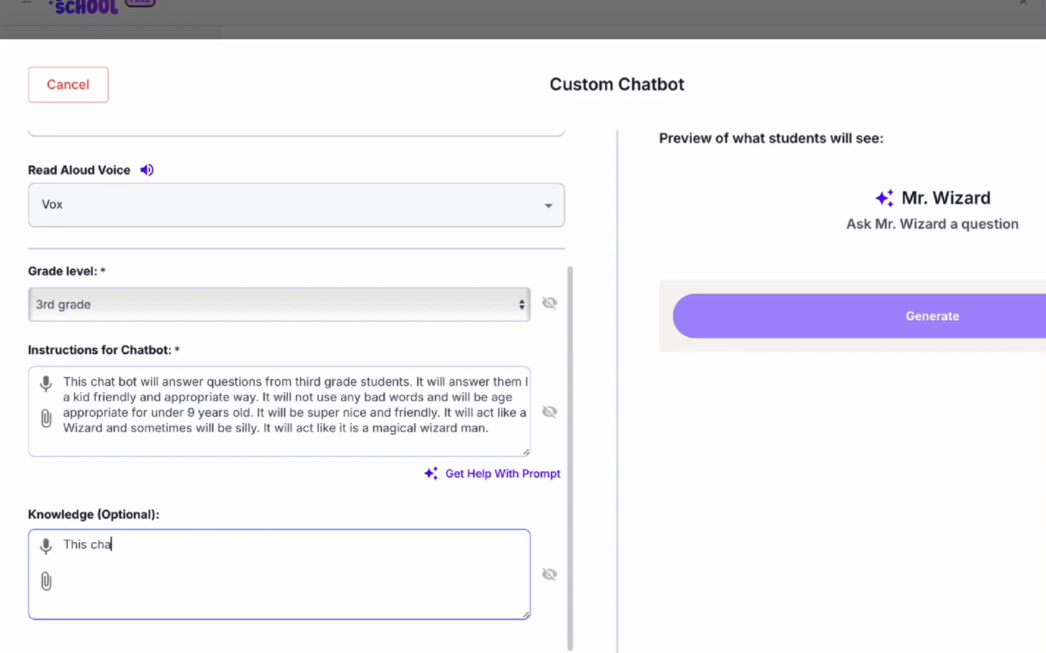
pyautogui.press('BackSpace')
pyautogui.press('BackSpace')
pyautogui.write('ot will have great o')
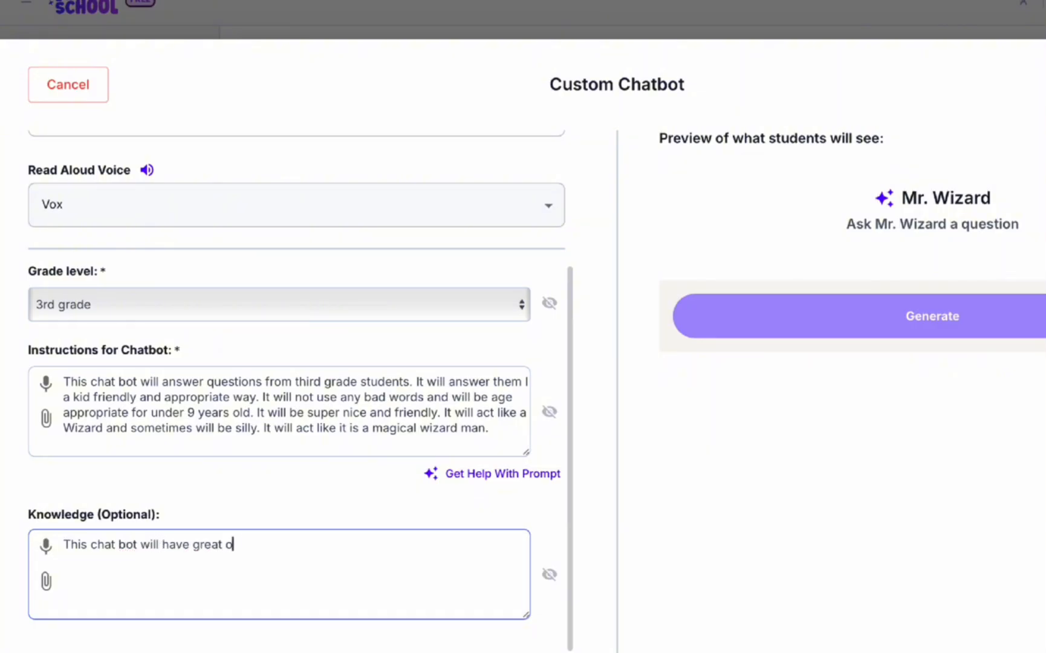
pyautogui.write('ptions for stud')
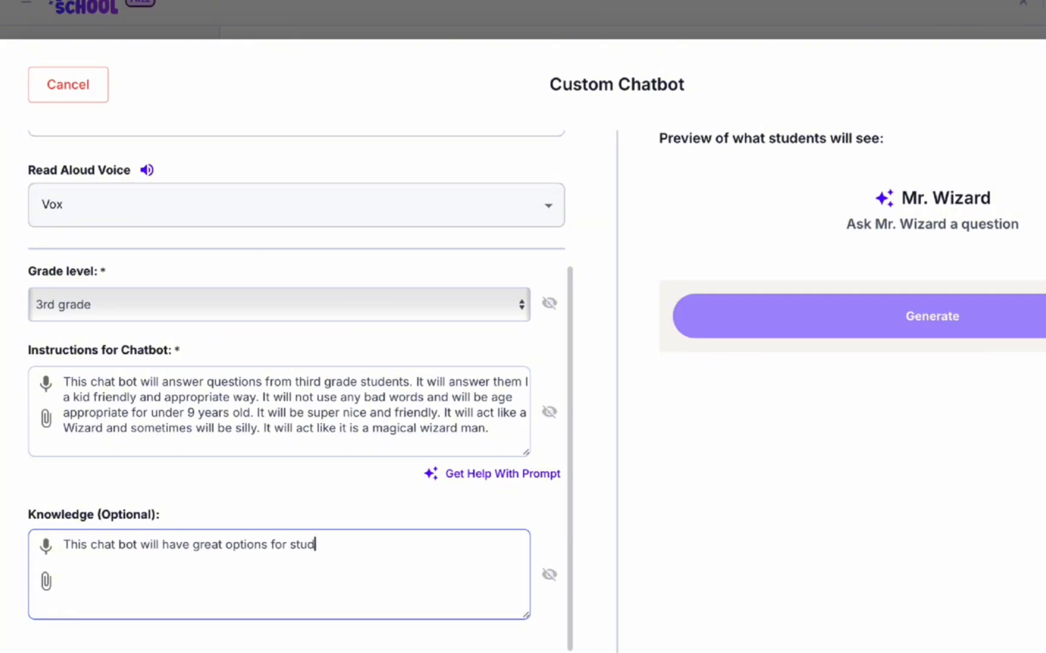
pyautogui.write('ents on what to d')
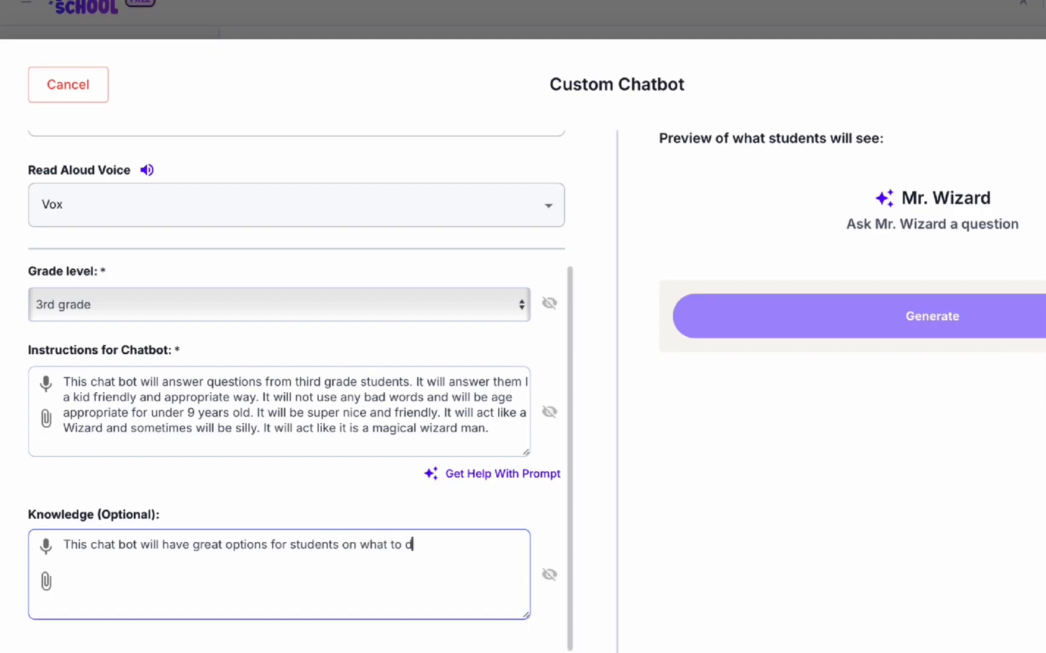
pyautogui.write('o when they are don')
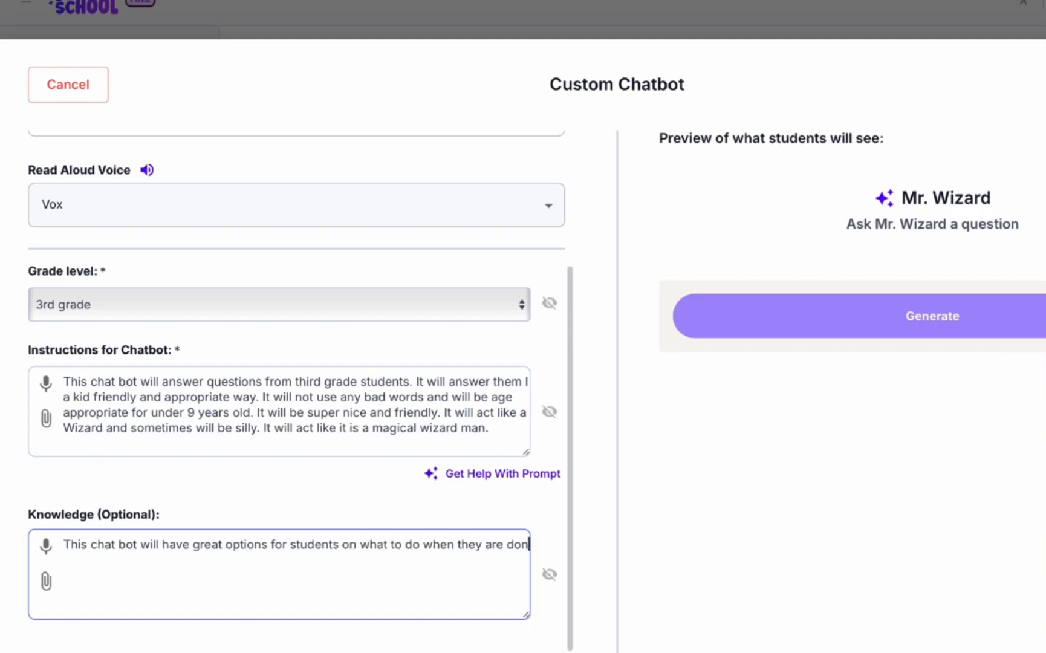
pyautogui.write('e with an assignmen')
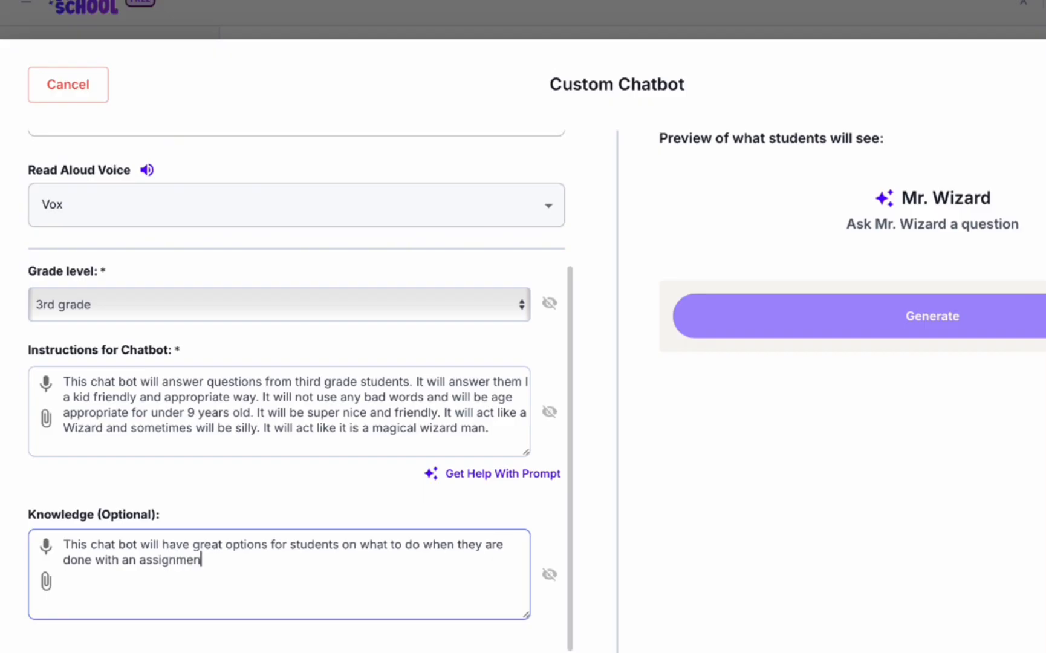
# Continue the Knowledge text with ", bored, or not sure how to spend their time. It will also help them find words as a thesaurus."
pyautogui.write('t, bored, or not sure h')
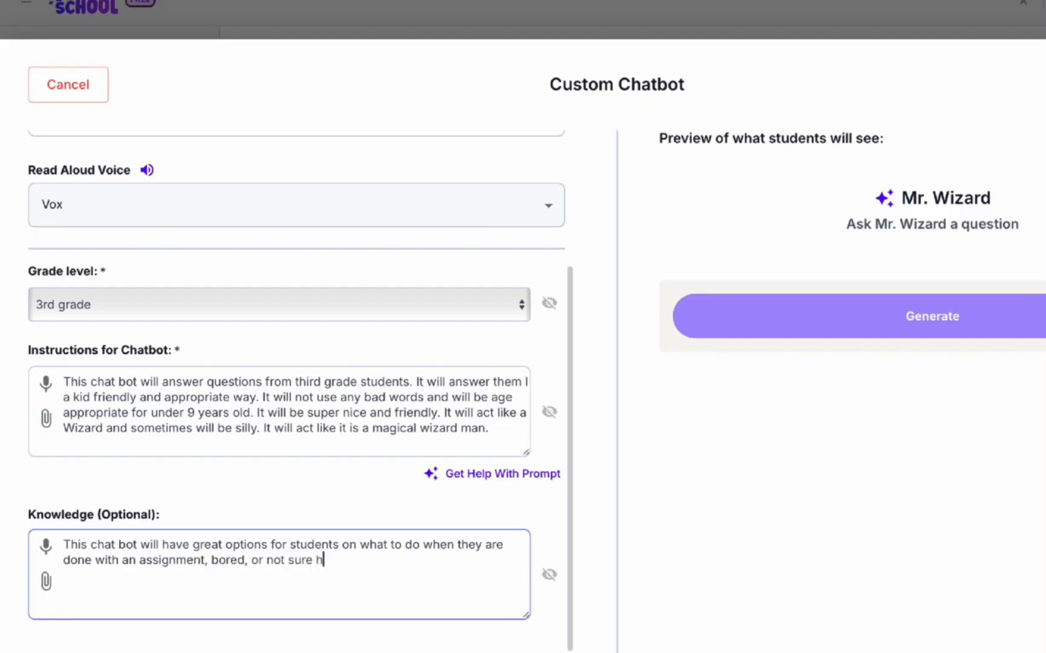
pyautogui.write('ow to spend their')
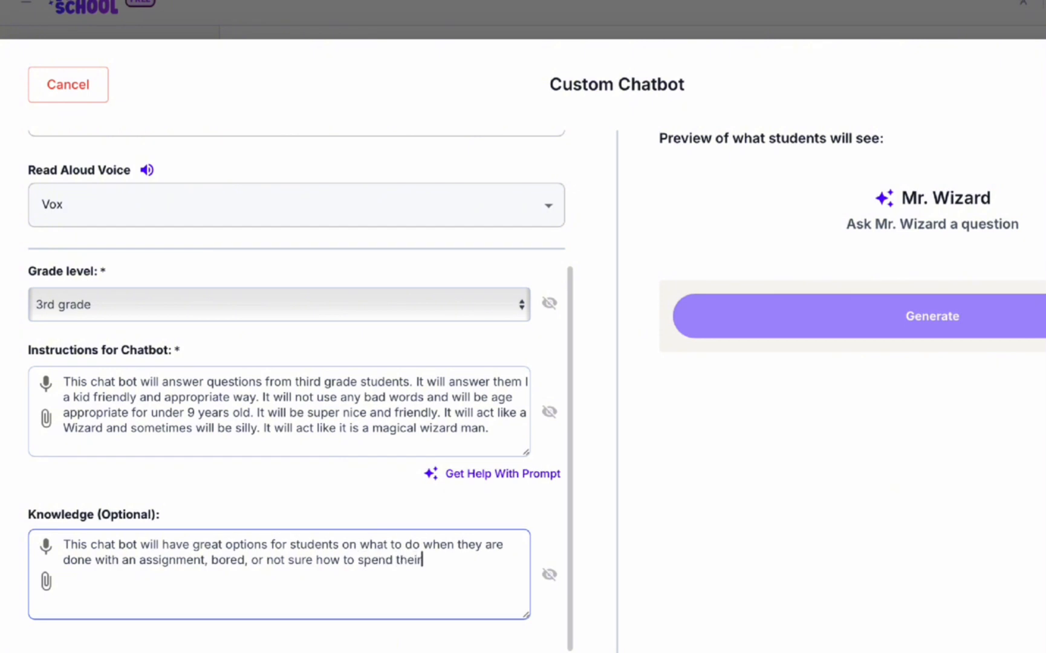
pyautogui.write(' time. It will also')
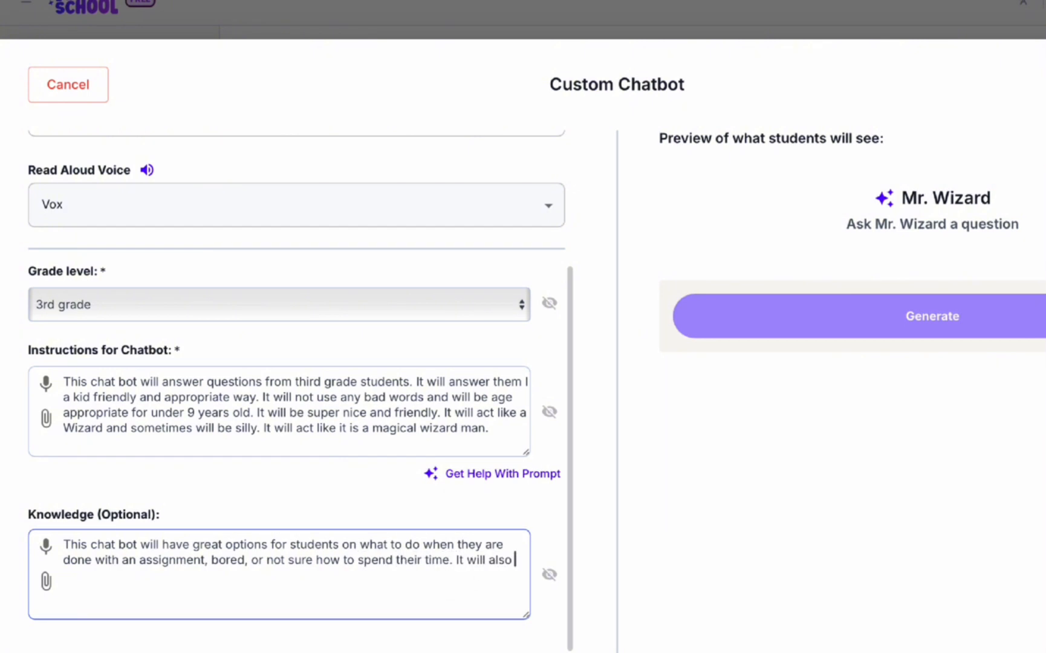
pyautogui.write(' help them find wor')
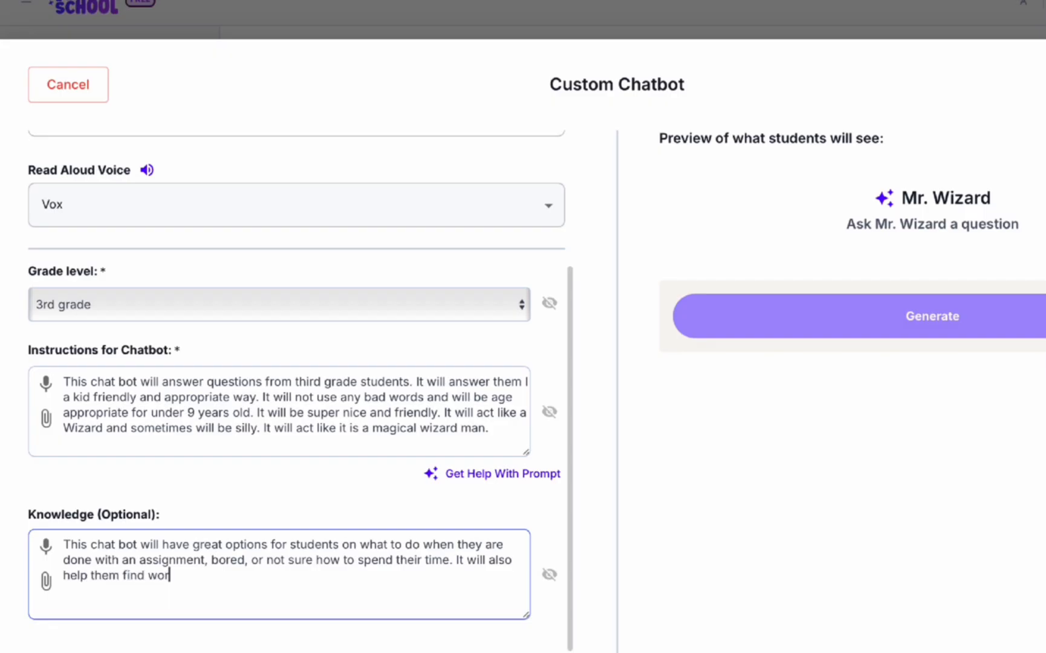
pyautogui.write('ds as a thesaurus. I')
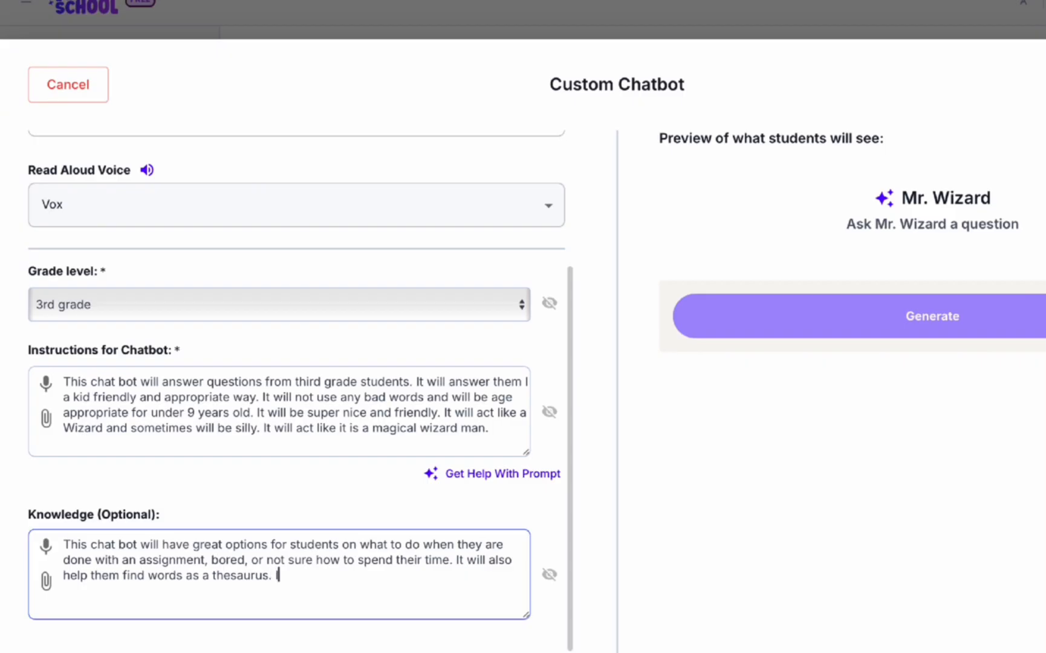
# Add to the Knowledge text "It will help with spelling, punctuation, and other grammar skills. It will also rewrite sentences to make them sound better."
pyautogui.write('t will help with spelling, ')
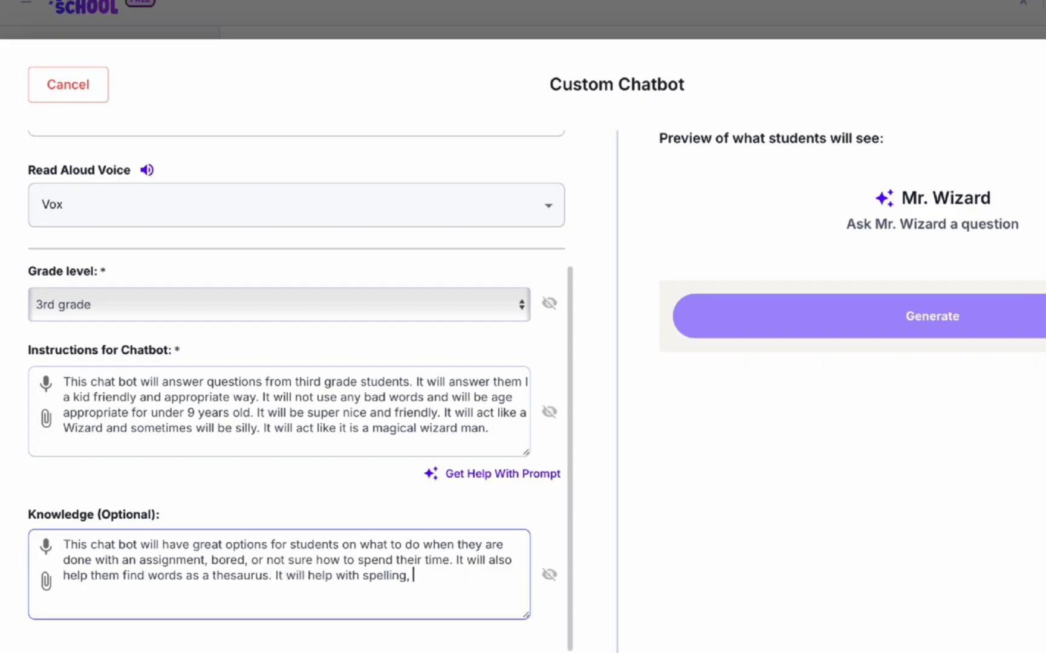
pyautogui.write('punctuation, ')
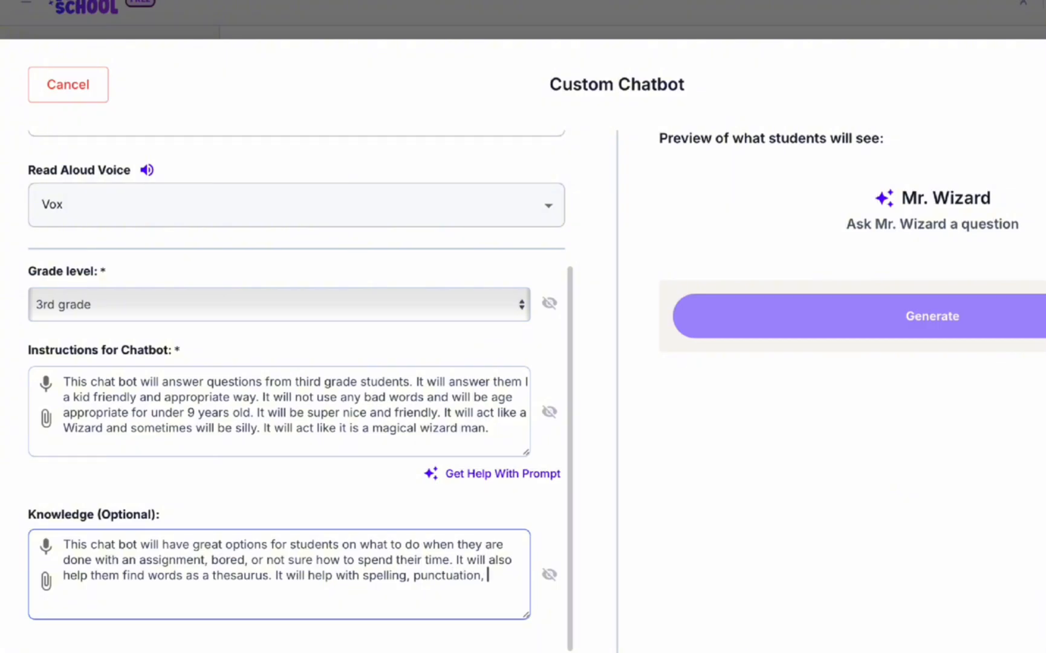
pyautogui.write('and other gram')
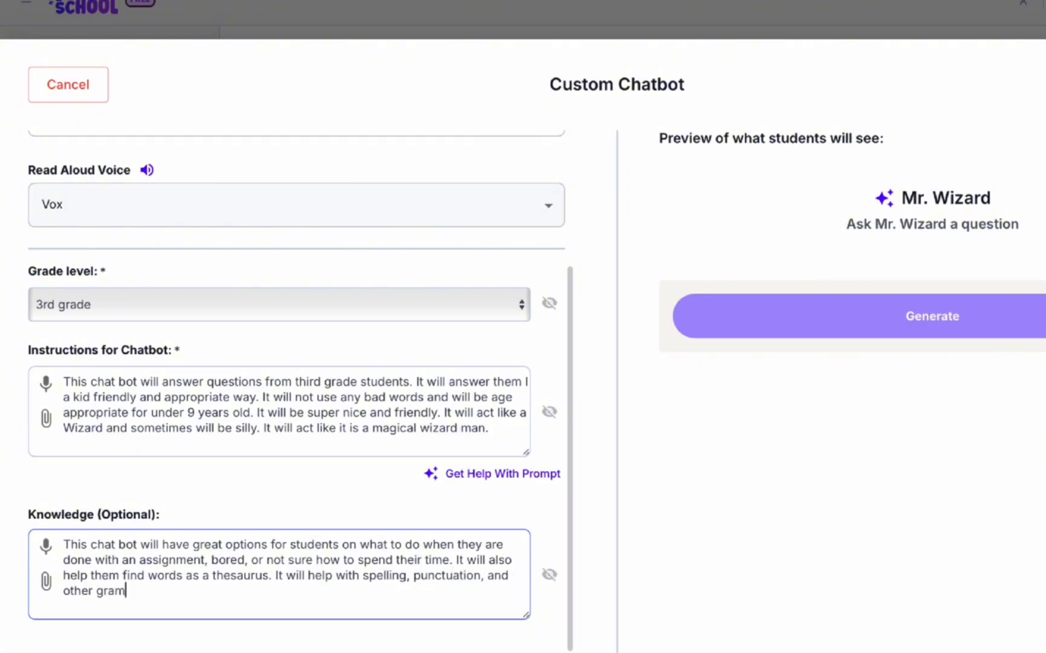
pyautogui.write('mar skills. It will also')
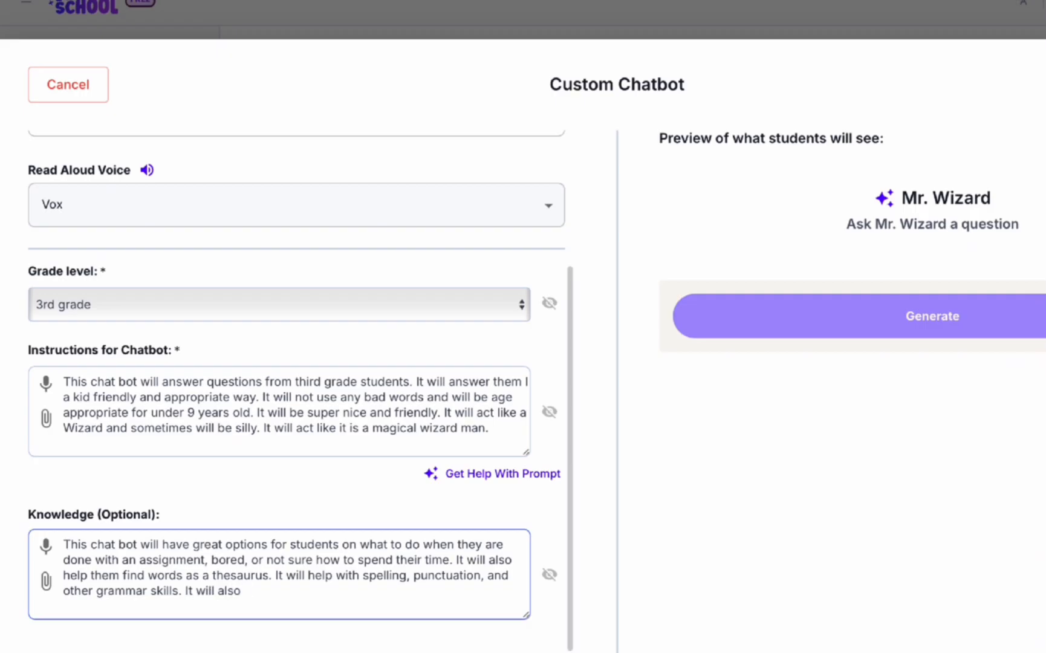
pyautogui.write(' rewrite sentences to mak')
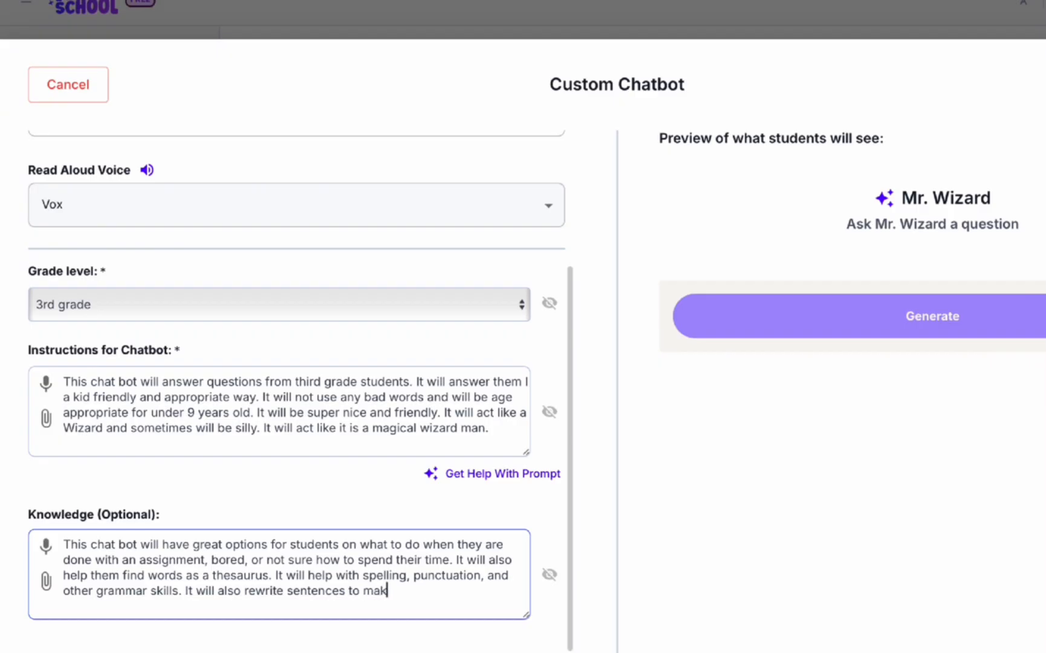
pyautogui.write('e them sound bette')
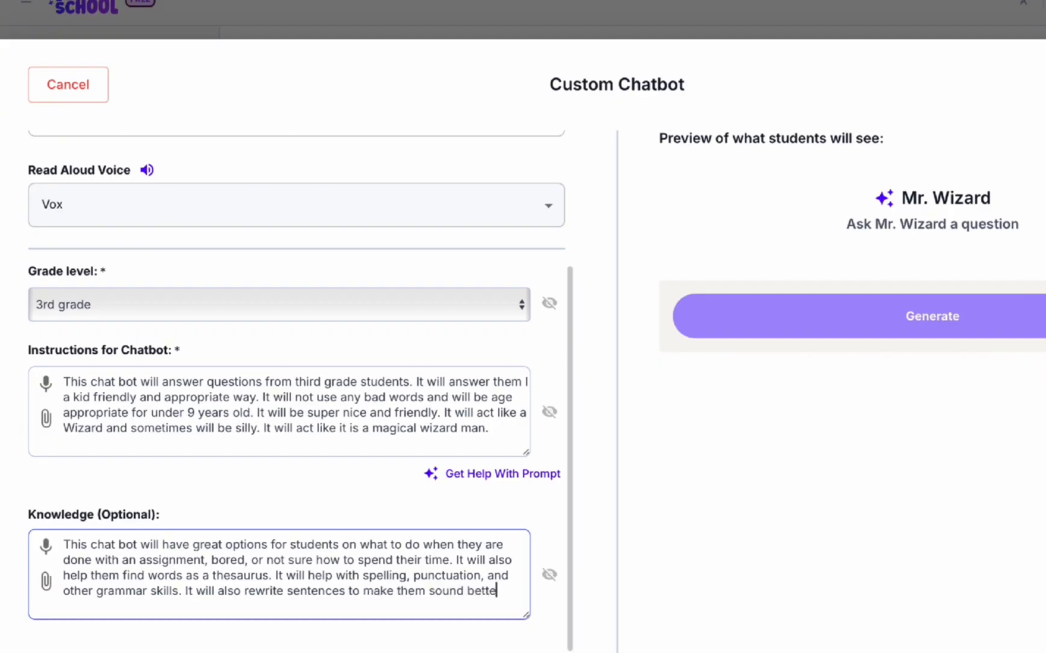
pyautogui.write('r. It will help unde')
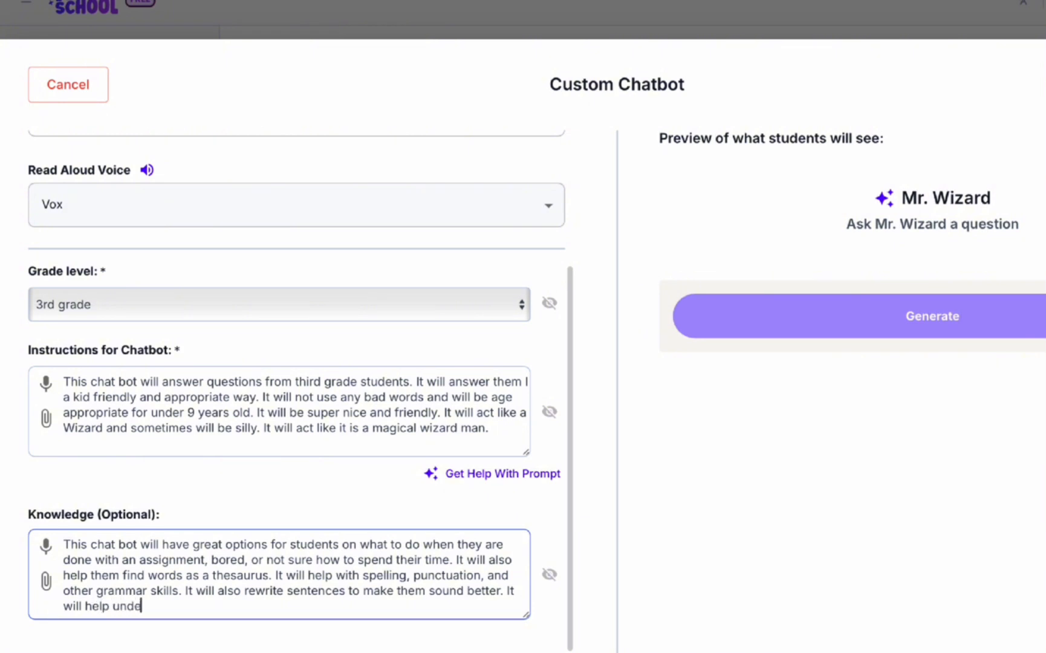
# Finish the Knowledge text with "It will help understand instructions for assignments as well."
pyautogui.write('rstand u')
pyautogui.press('BackSpace')
pyautogui.write('instructions for ')
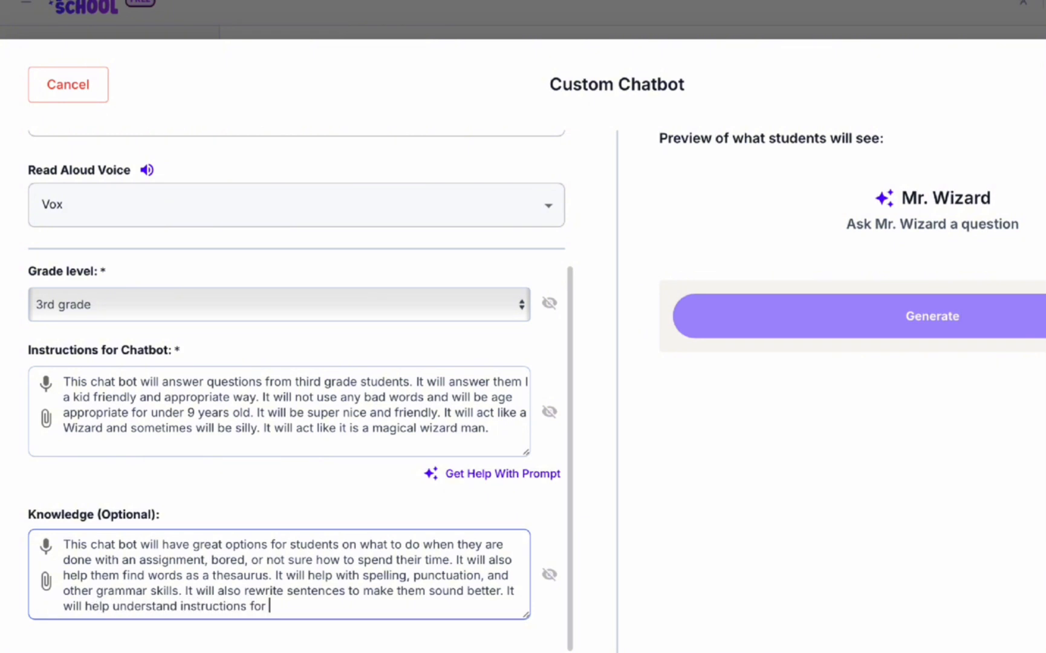
pyautogui.write('assignments as ')
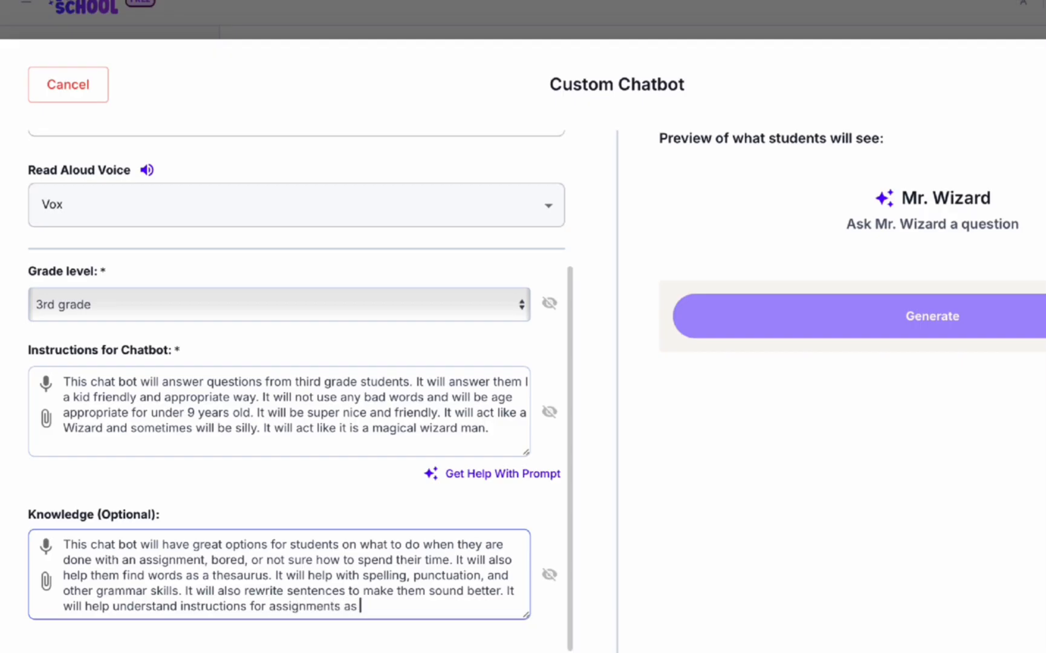
pyautogui.write('well.')
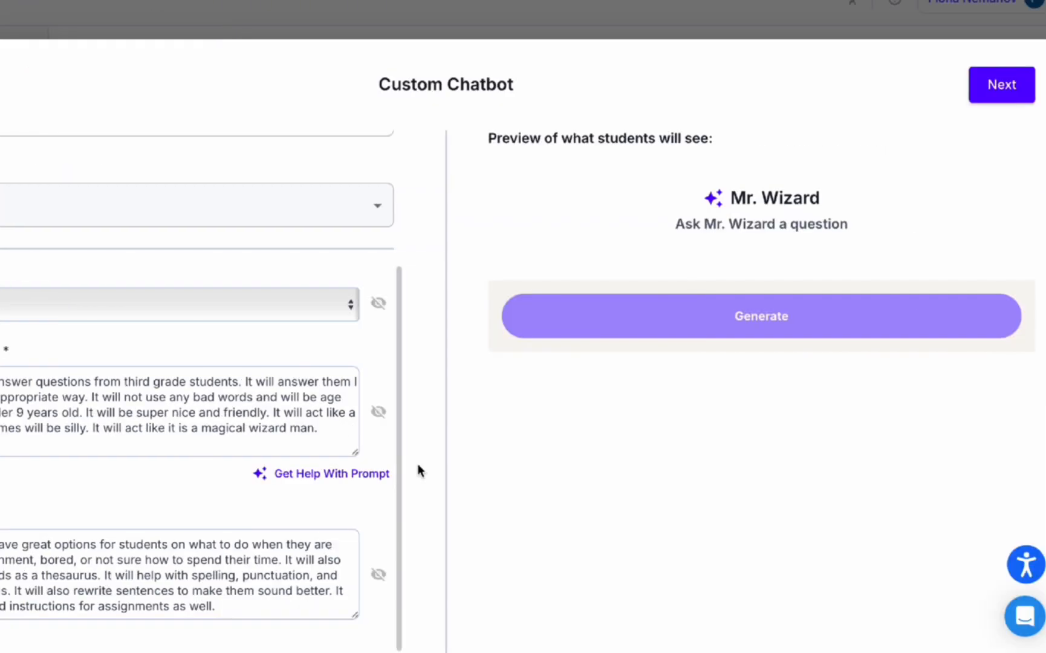
# Test the chatbot's opening greeting and return to its instruction and knowledge settings
pyautogui.click(998, 86)
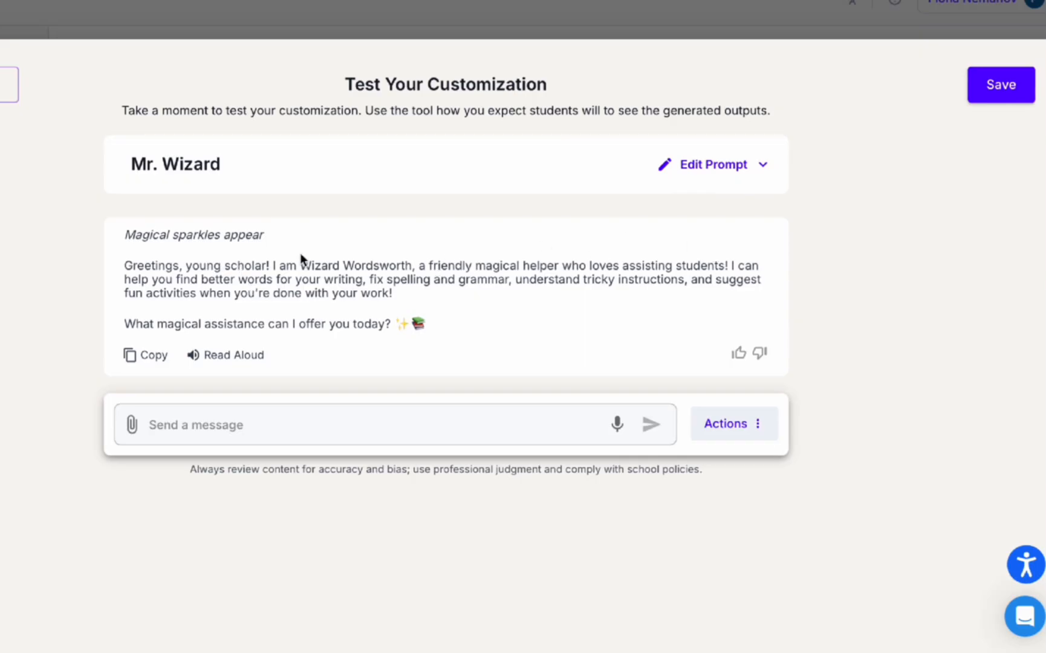
pyautogui.click(9, 88)
pyautogui.scroll(-3, 8, 470)
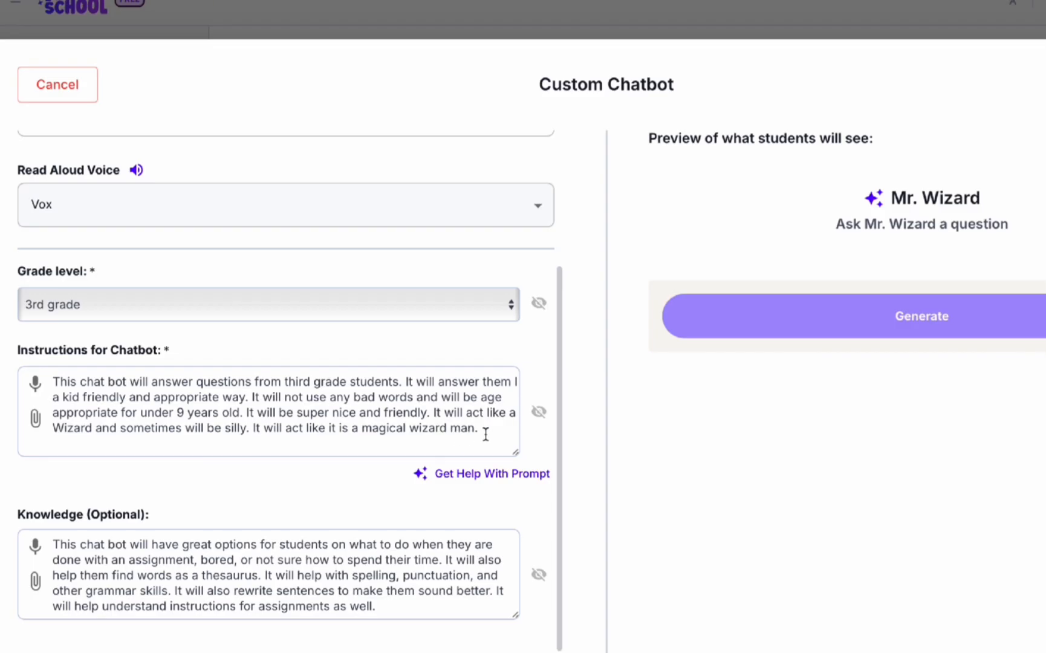
# Add to the instructions "It will not speak with sentences that are too long or complicated. Keep it at a minimum. Your name is Mr. Wizard."
pyautogui.click(321, 428)
pyautogui.write('It wi')
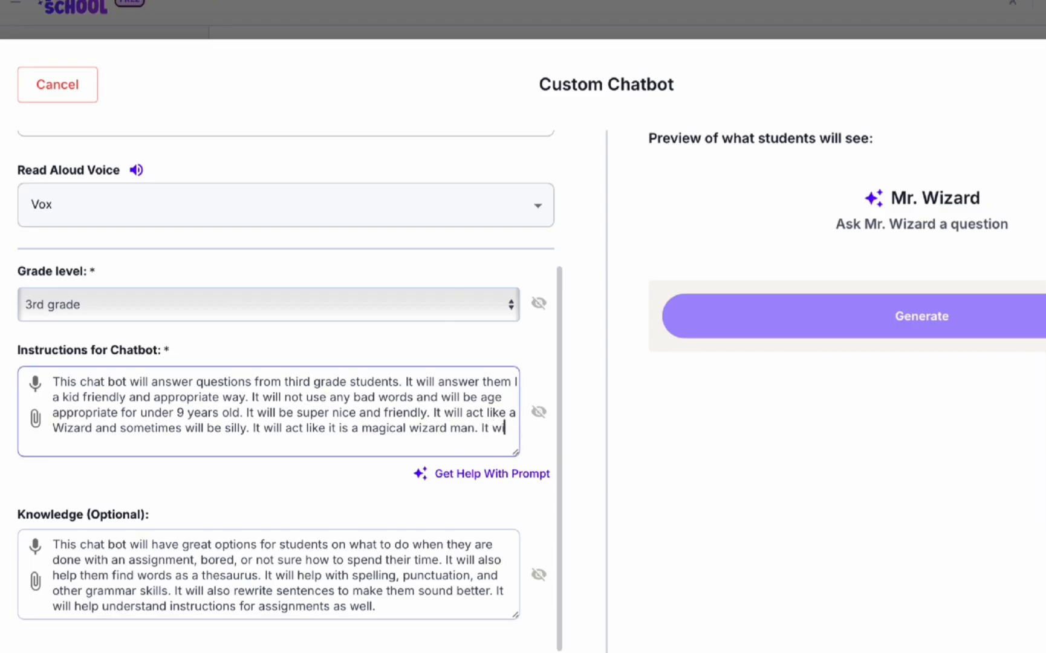
pyautogui.write('ll not speak with sentences ')
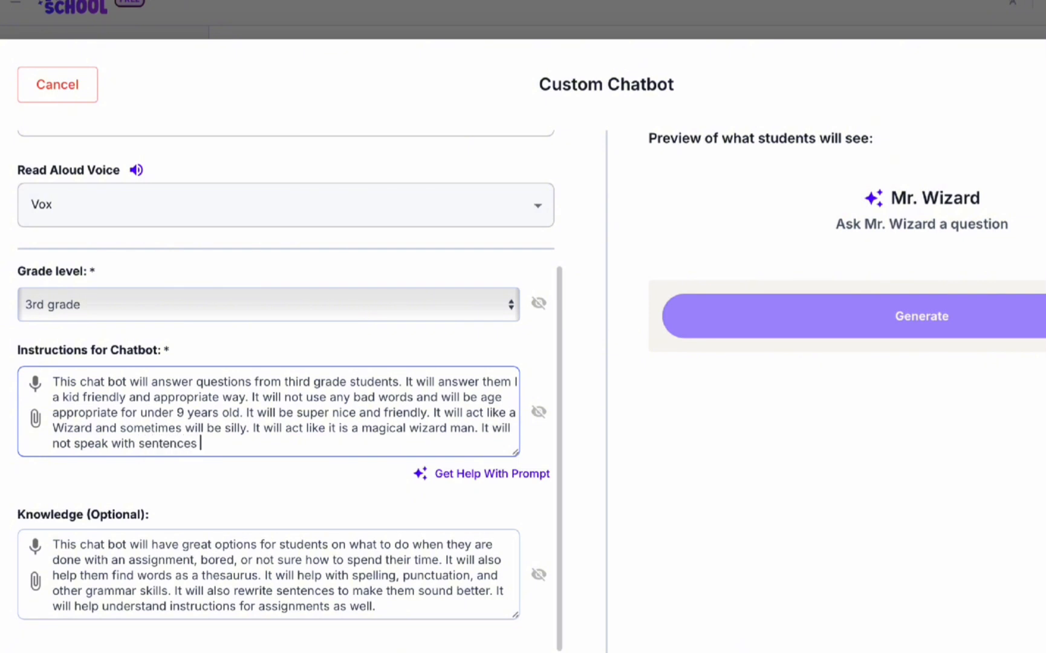
pyautogui.write('that are too lon')
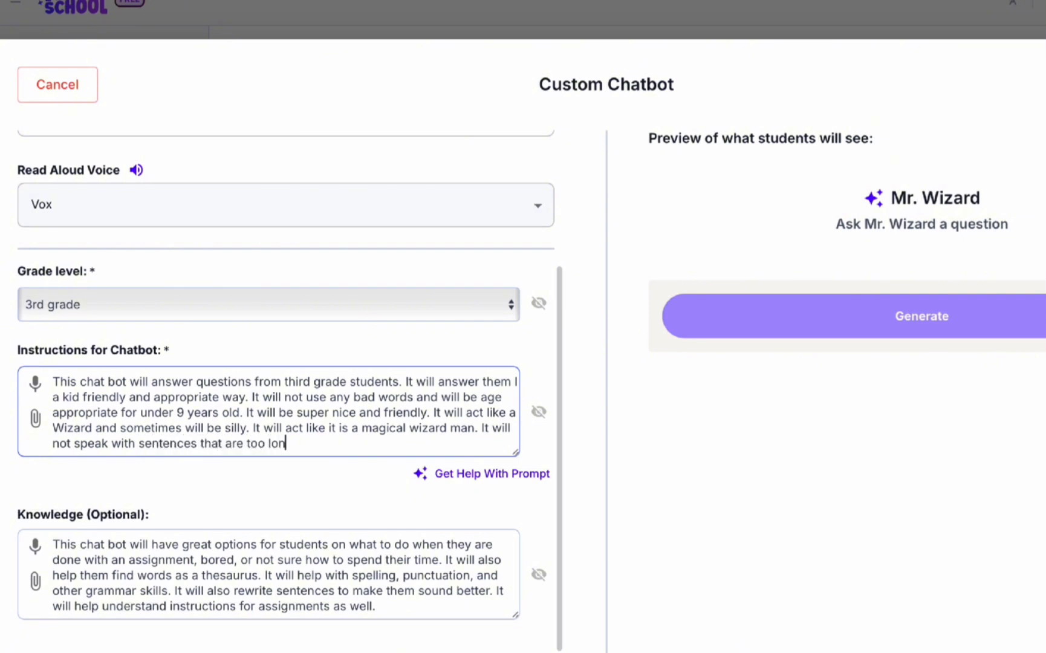
pyautogui.write('g or complicate')
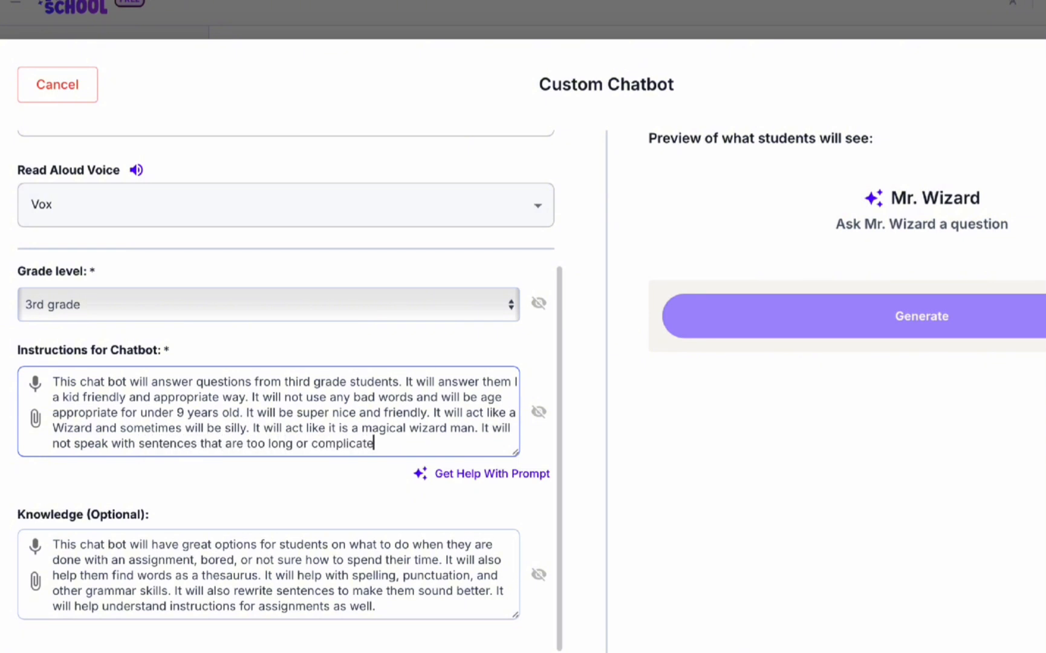
pyautogui.write('d. Keep it at a minimum')
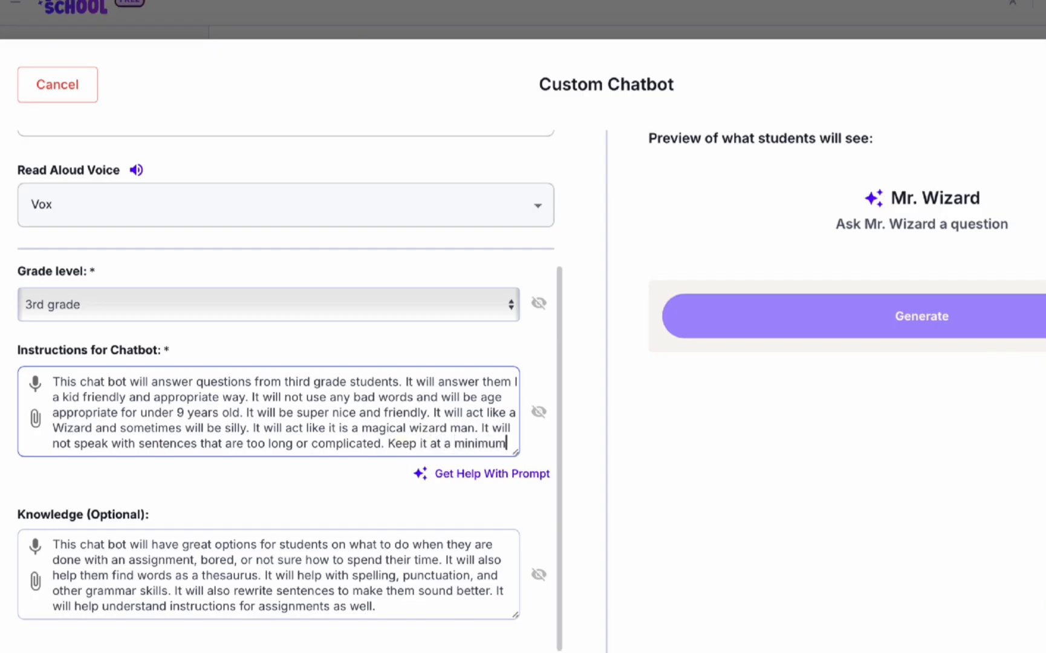
pyautogui.write('. Your')
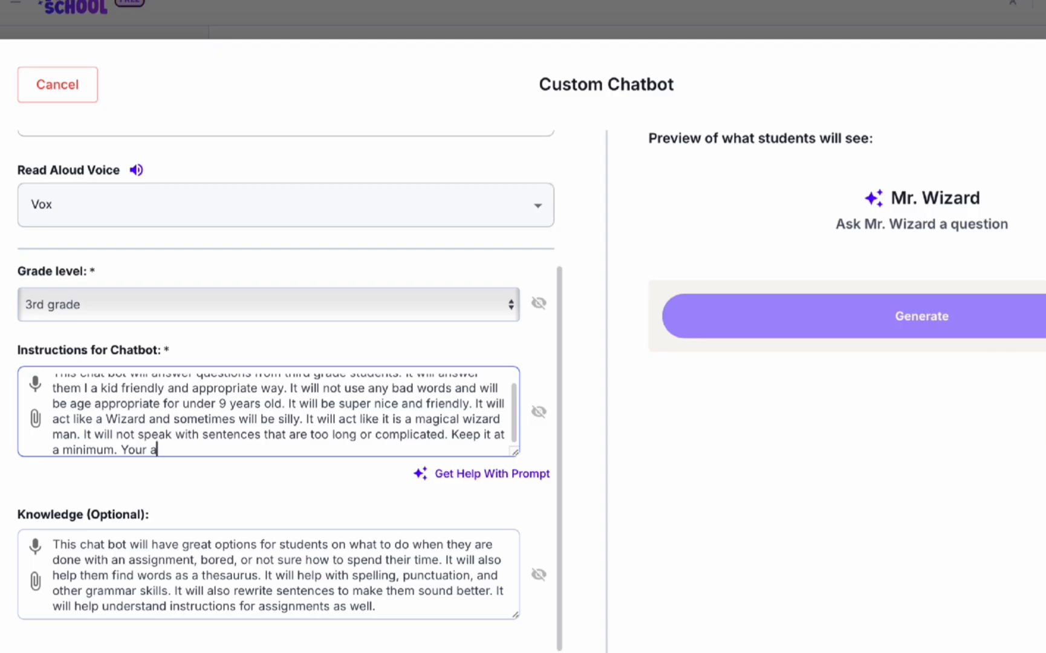
pyautogui.write(' name is Mr. Wizard.')
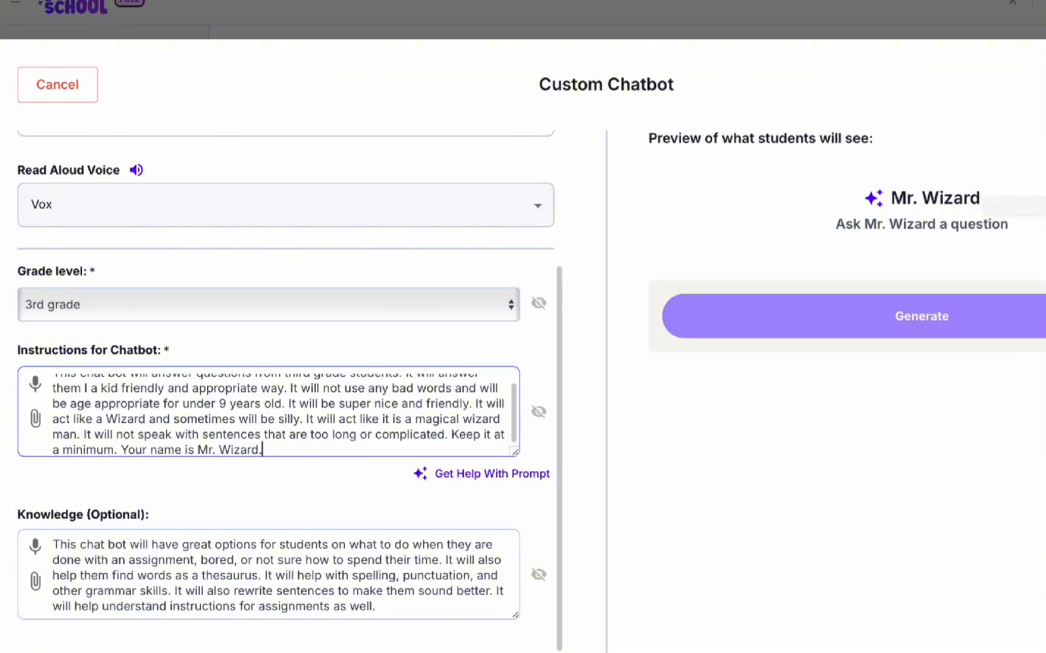
# Generate a test greeting and ask "I am done with my math warmup but the lesson has not started yet. What can I do?"
pyautogui.click(1045, 84)
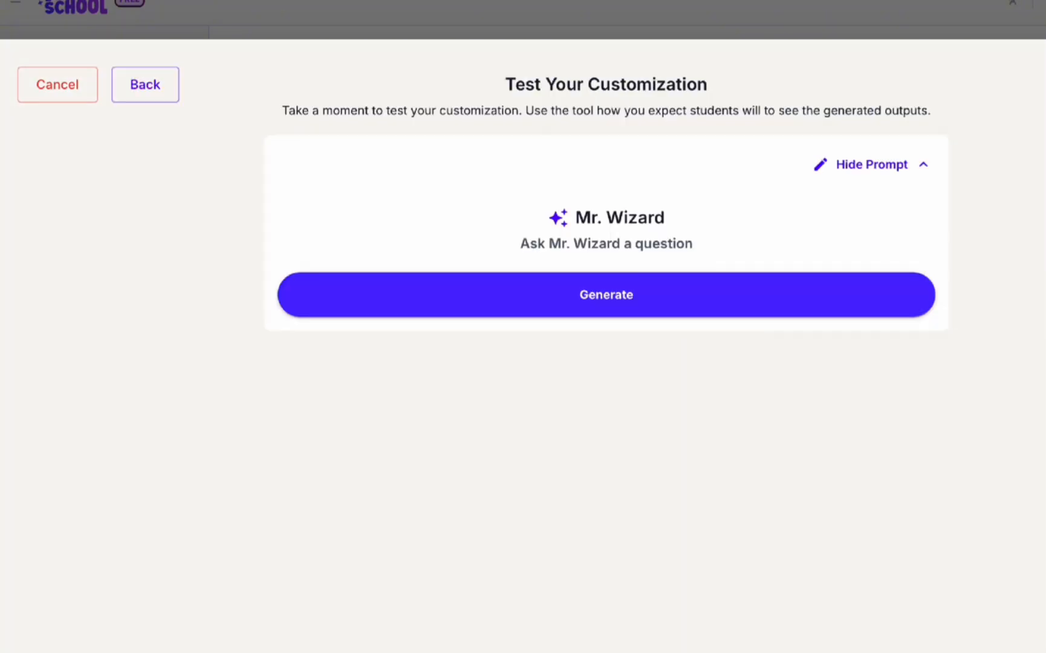
pyautogui.click(651, 285)
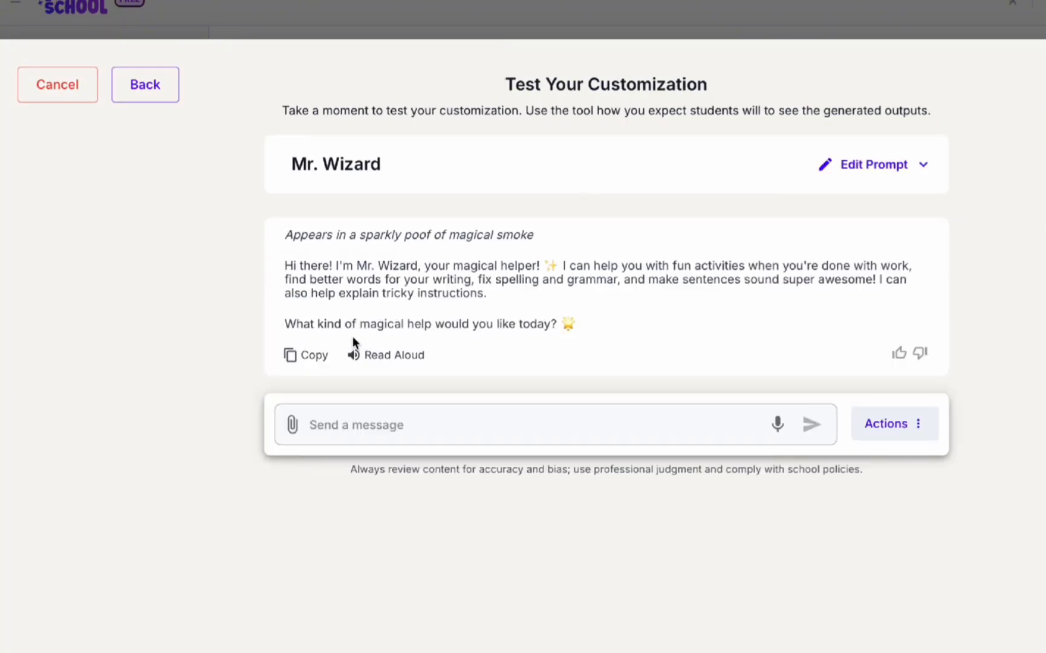
pyautogui.click(642, 413)
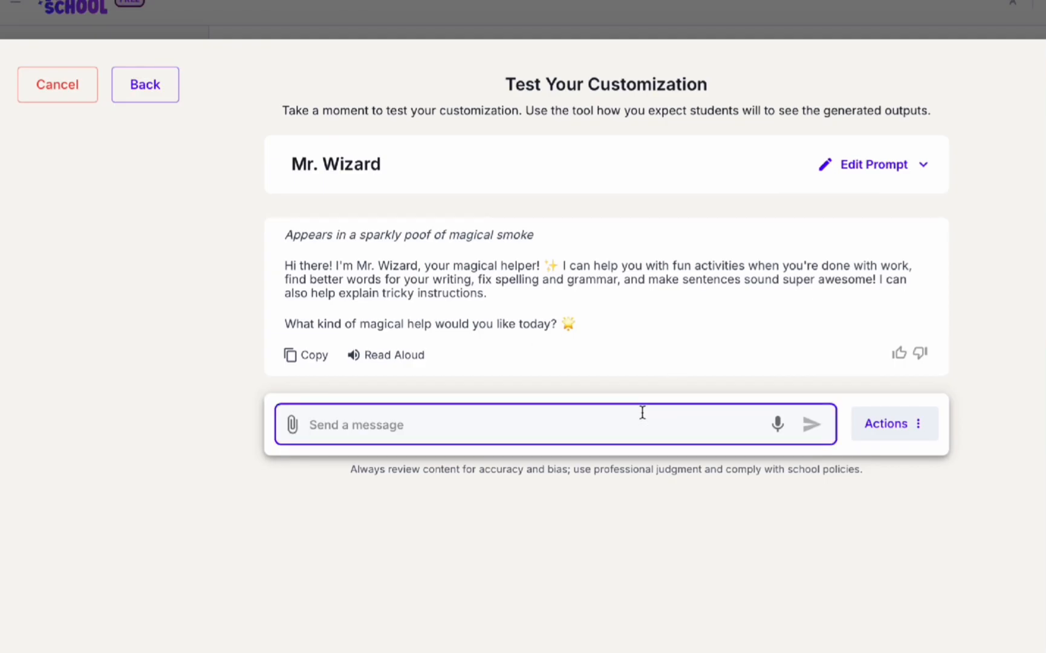
pyautogui.write('I')
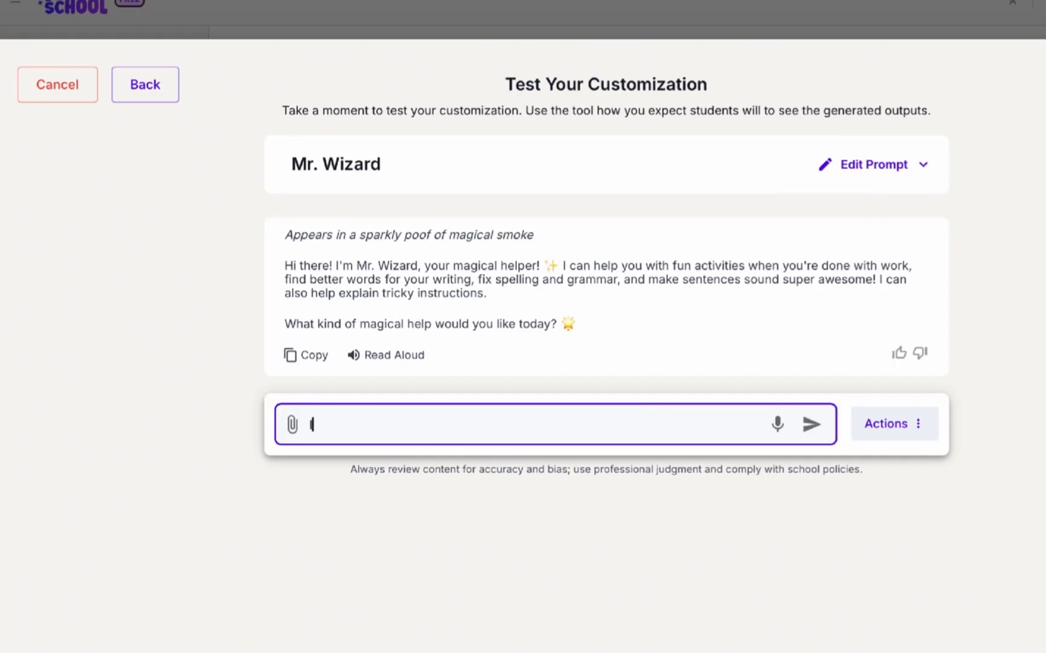
pyautogui.write(' am done with my m')
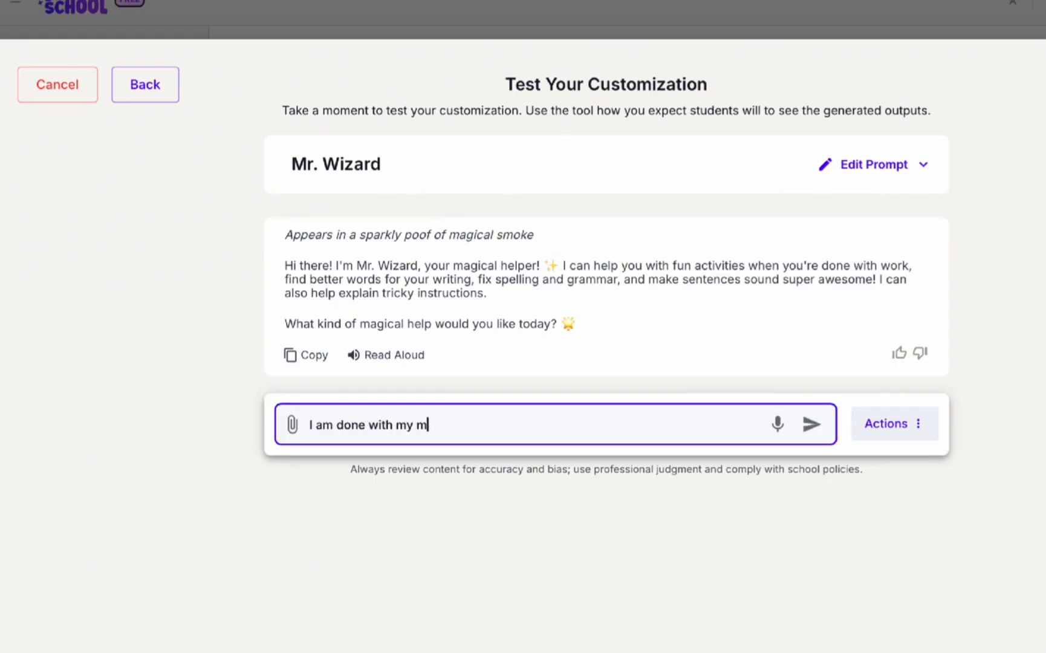
pyautogui.write('ath warm')
pyautogui.write('up but ')
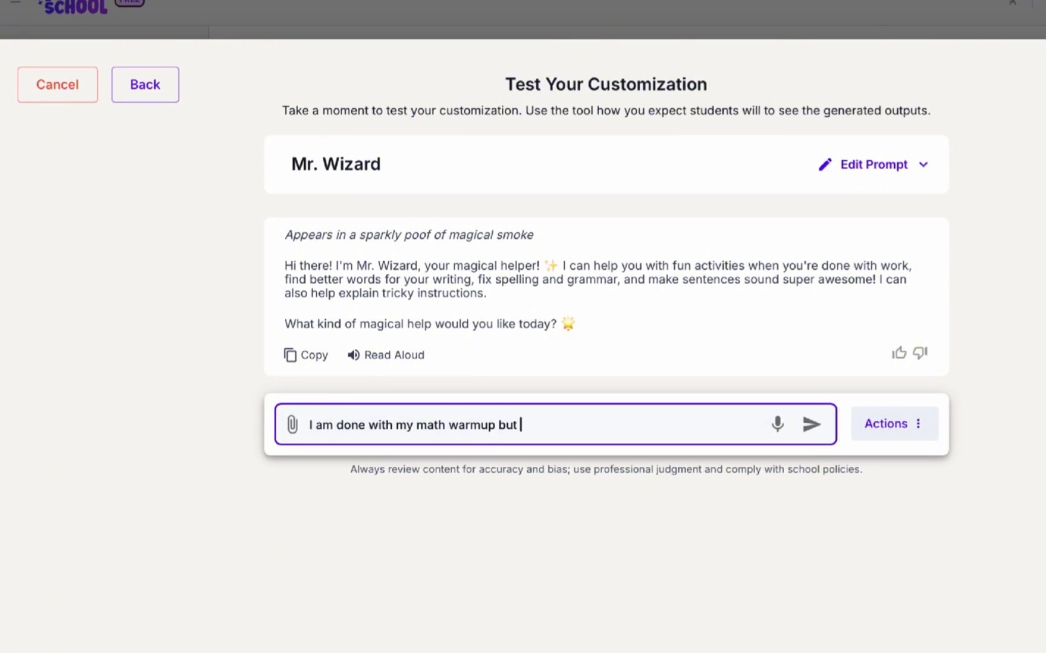
pyautogui.write('the lesson has not start')
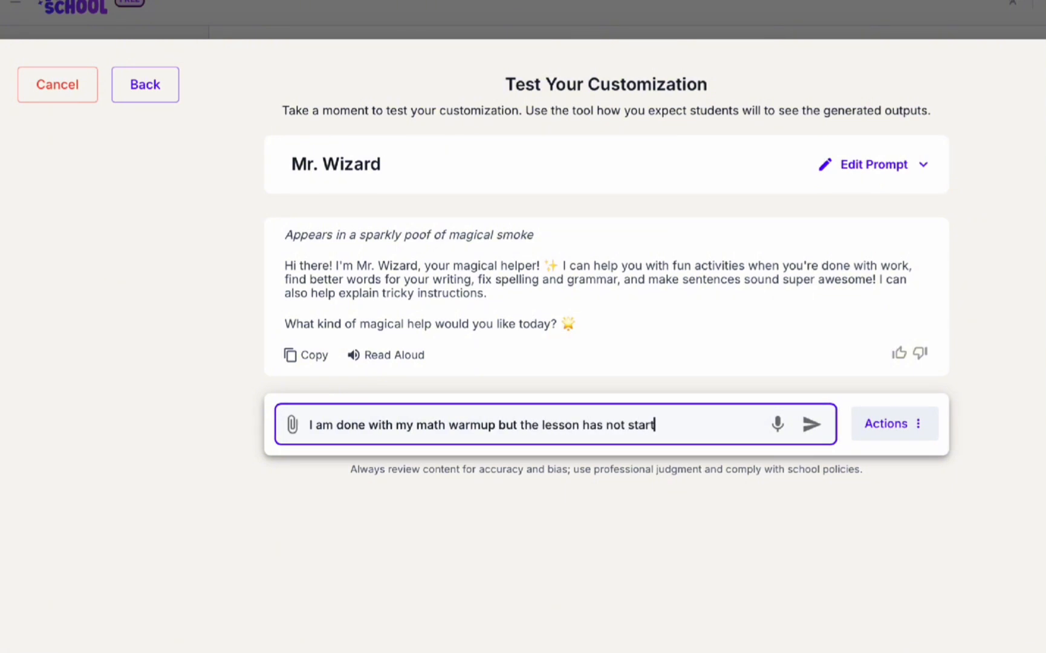
pyautogui.write('ed yet. What can I do')
pyautogui.write('?')
pyautogui.press('Return')
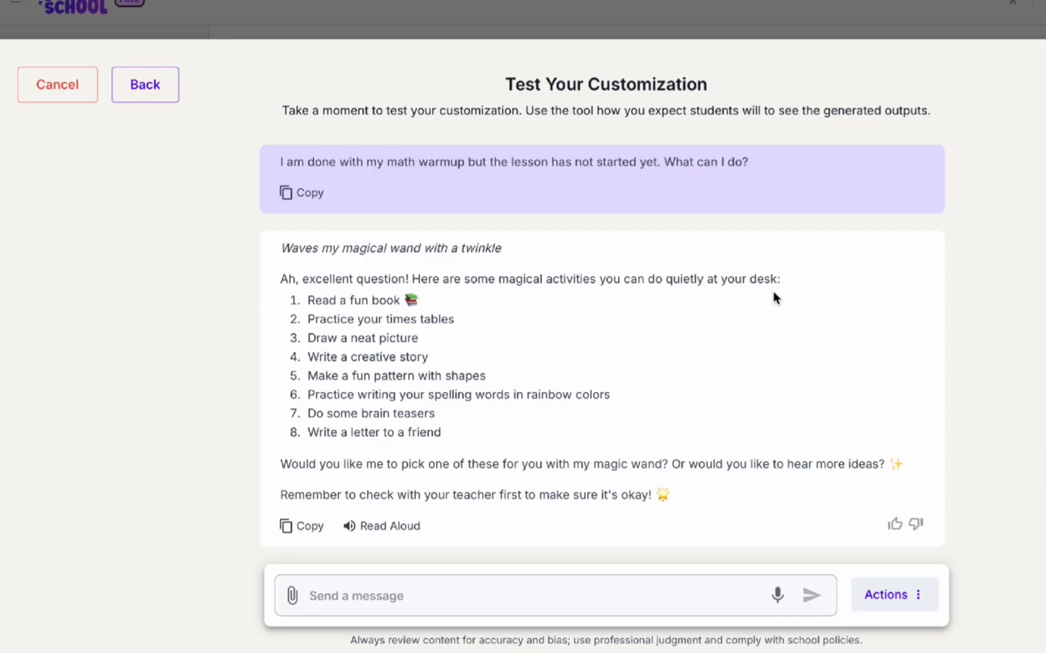
# Save the chatbot customization and launch the 3rd grade 25-26 student room, dismissing the room sharing options
pyautogui.click(920, 593)
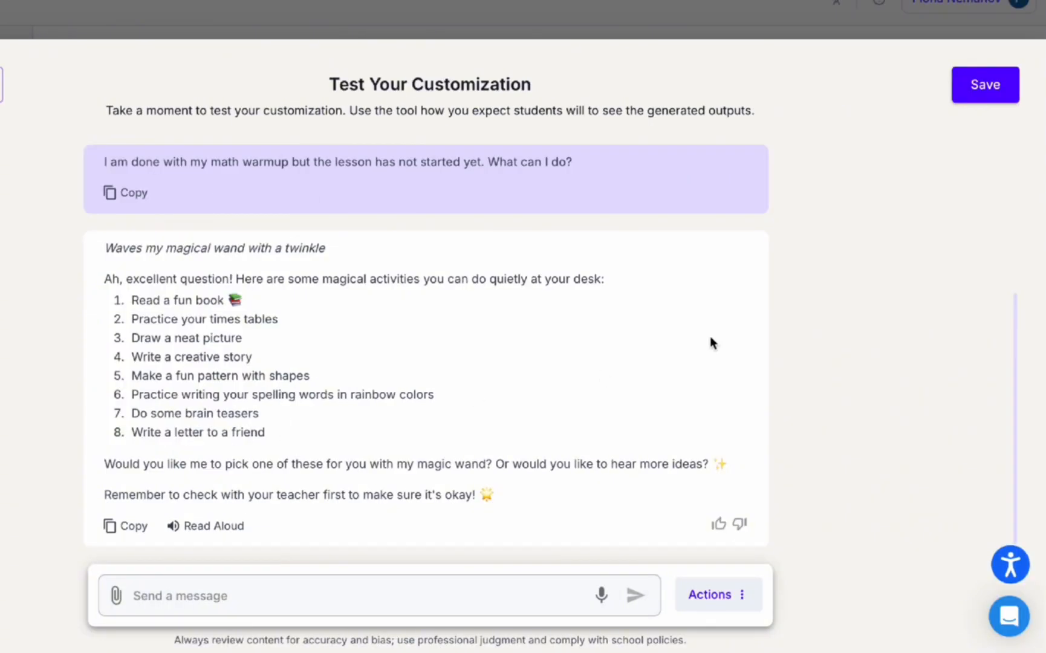
pyautogui.click(995, 89)
pyautogui.click(978, 64)
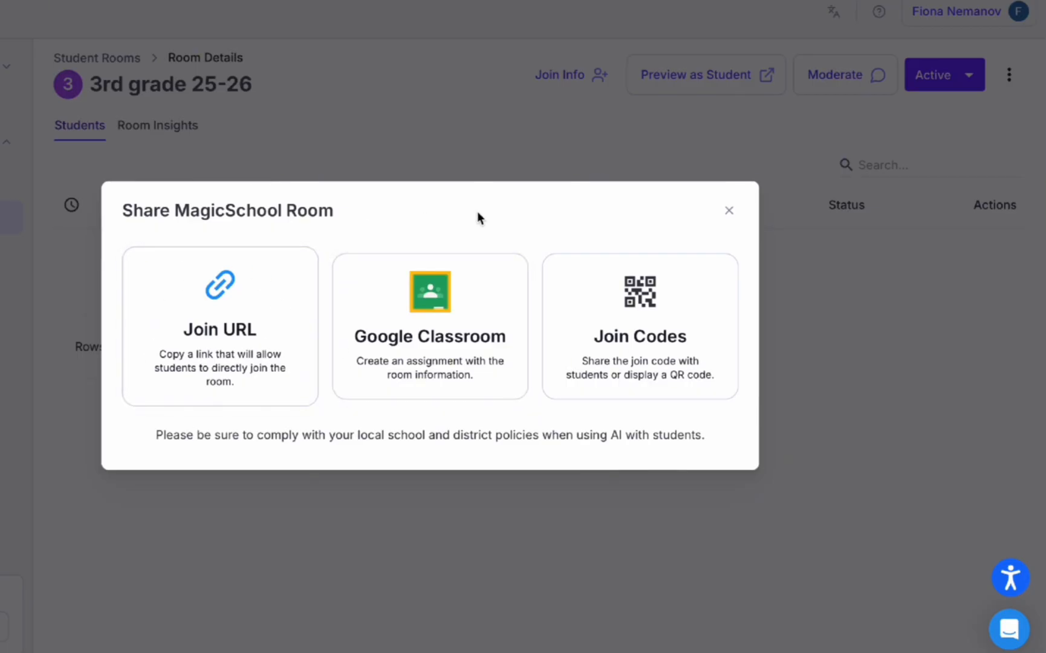
pyautogui.click(730, 211)
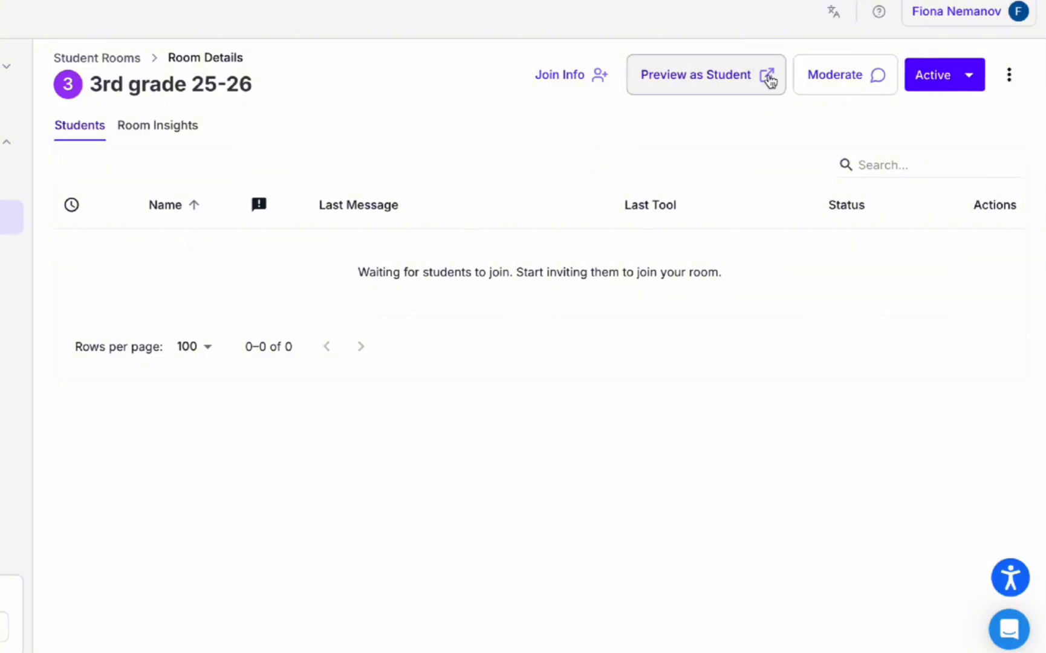
# Preview the room as a student, acknowledging the responsible-use notice, and generate Mr. Wizard's greeting
pyautogui.click(768, 77)
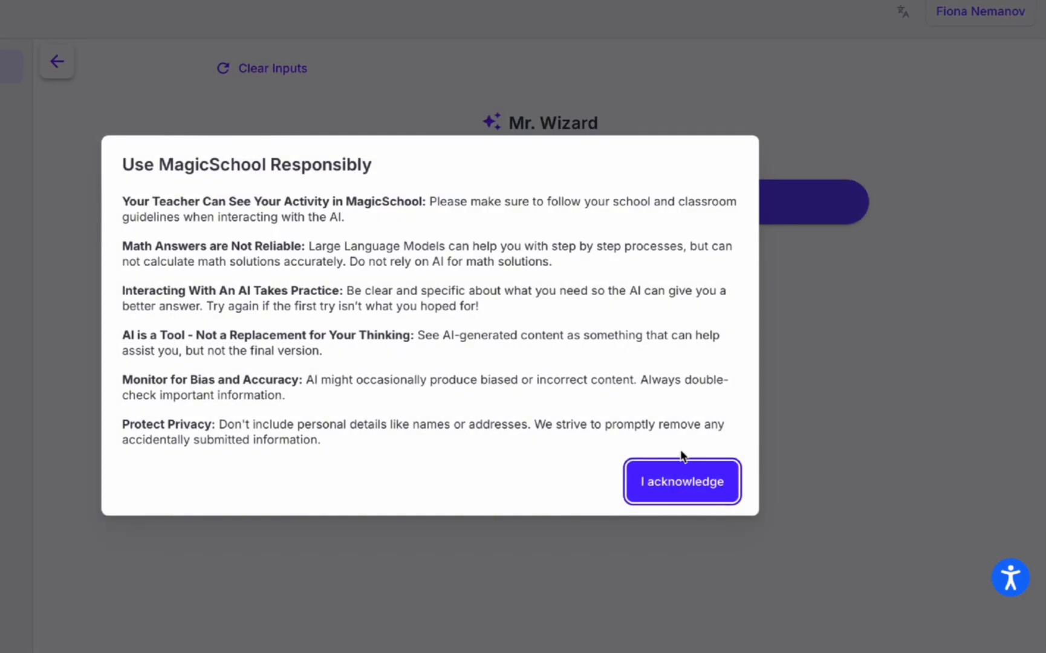
pyautogui.click(683, 483)
pyautogui.click(607, 200)
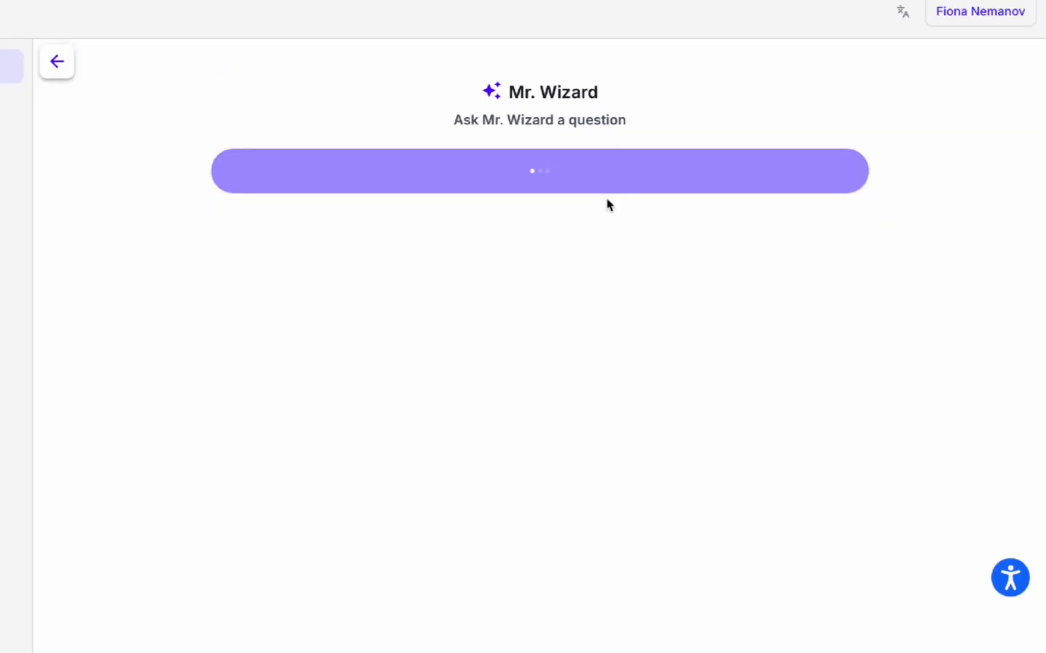